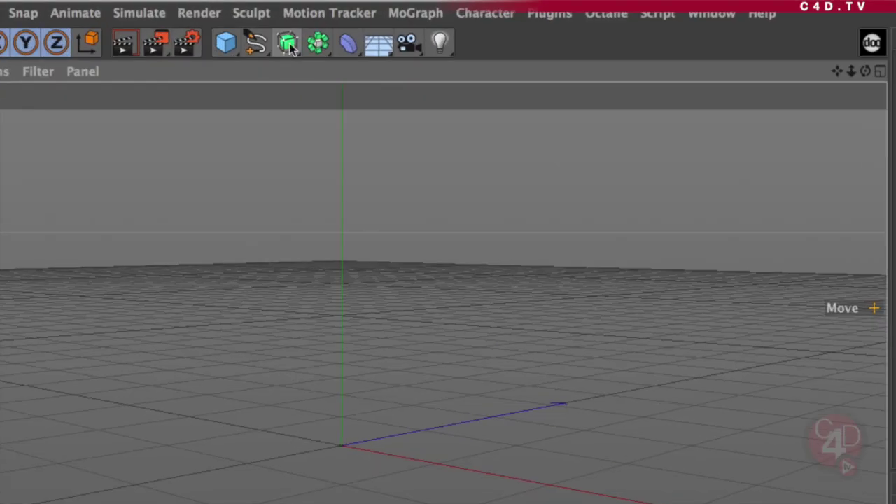
Add a Lathe generator to the scene.
left_click(281, 41)
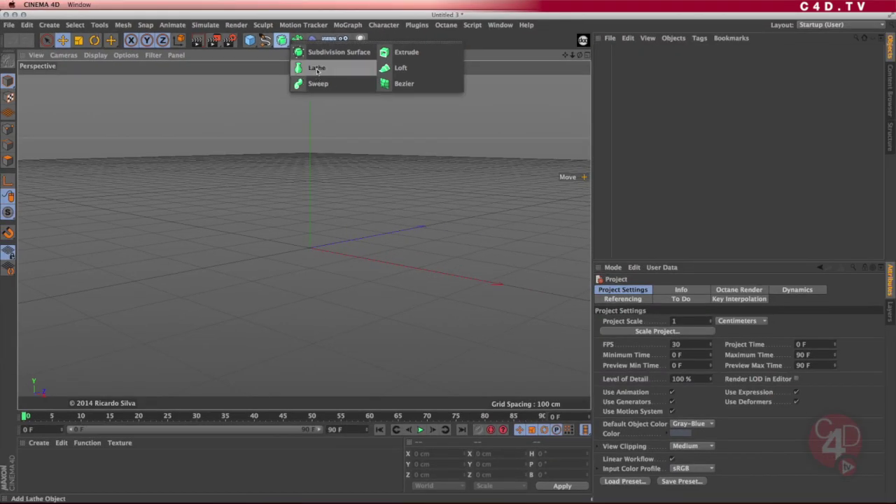
left_click(317, 70)
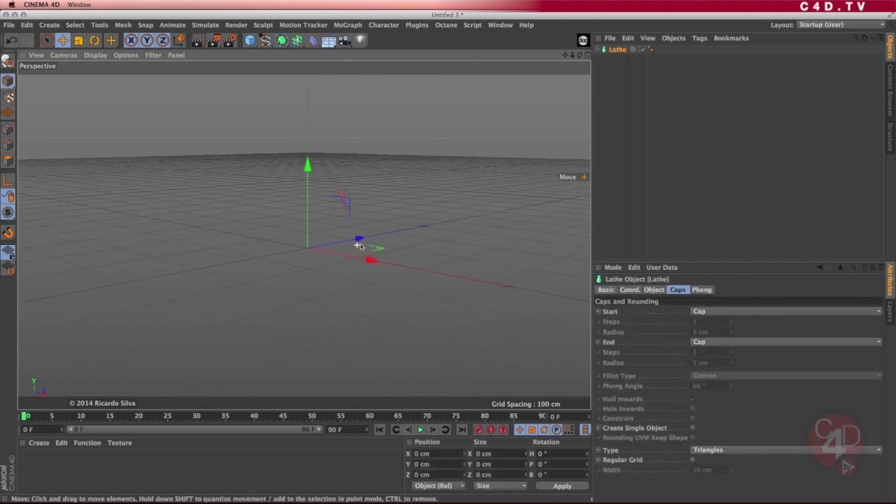
left_click_drag(333, 258, 332, 267, "alt")
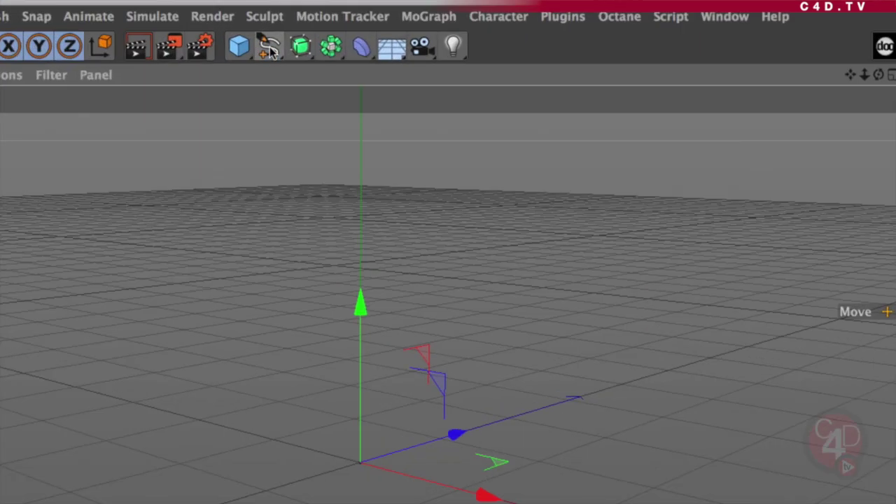
Choose the Bezier spline tool and maximize the Right view, leaving the Lathe object deselected.
left_click(266, 41)
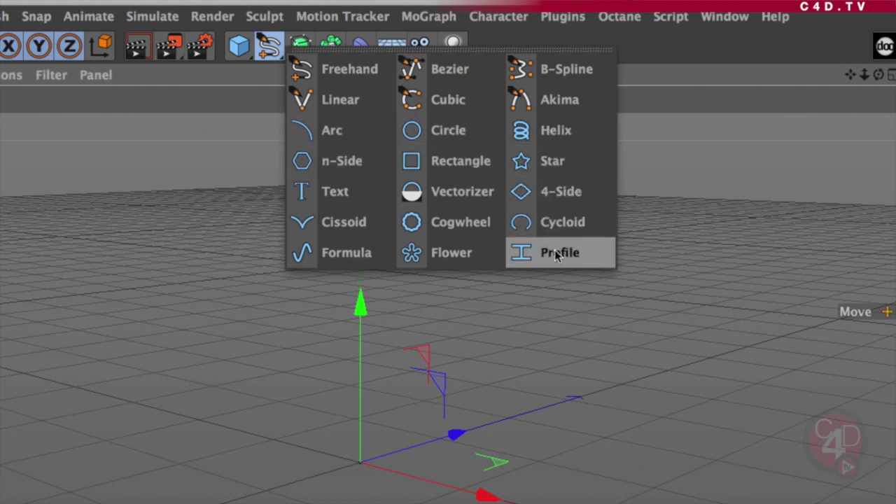
left_click(448, 70)
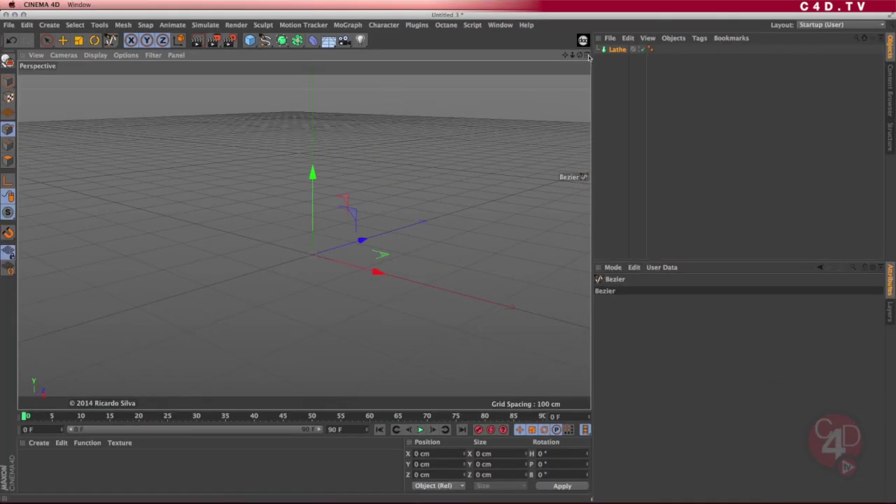
left_click(588, 55)
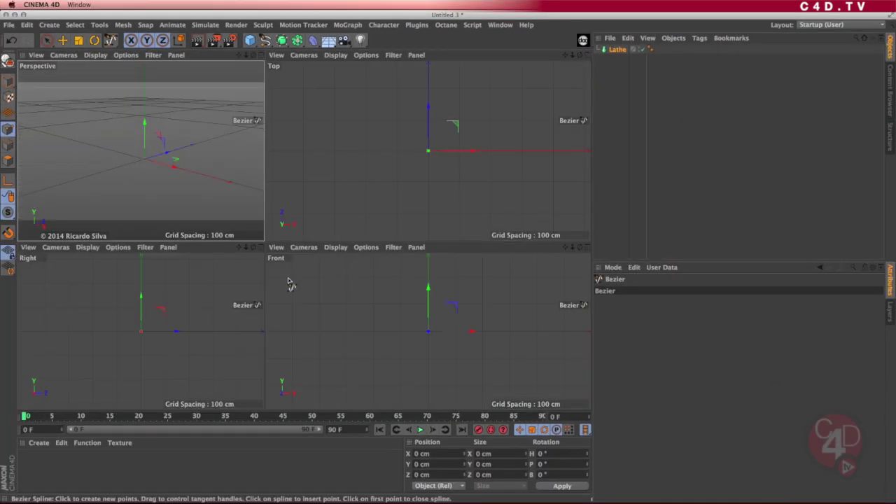
left_click(260, 248)
middle_click_drag(392, 222, 352, 348)
left_click(609, 108)
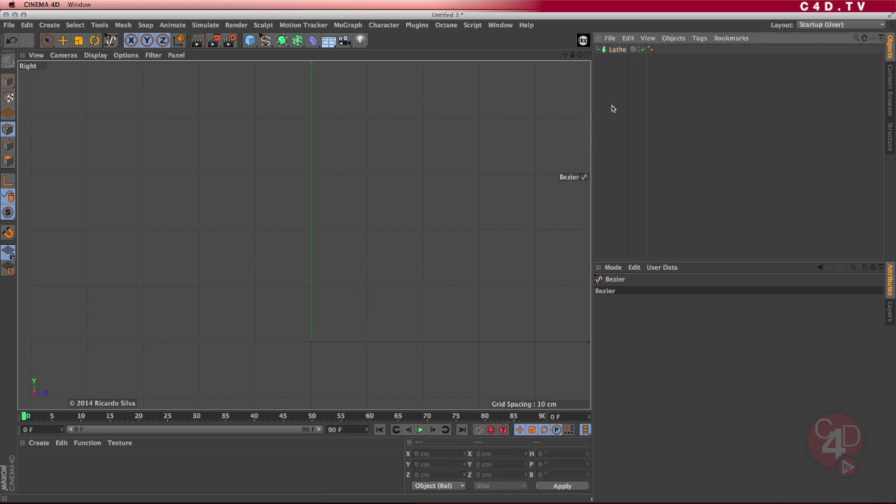
scroll(300, 349, "down", 5)
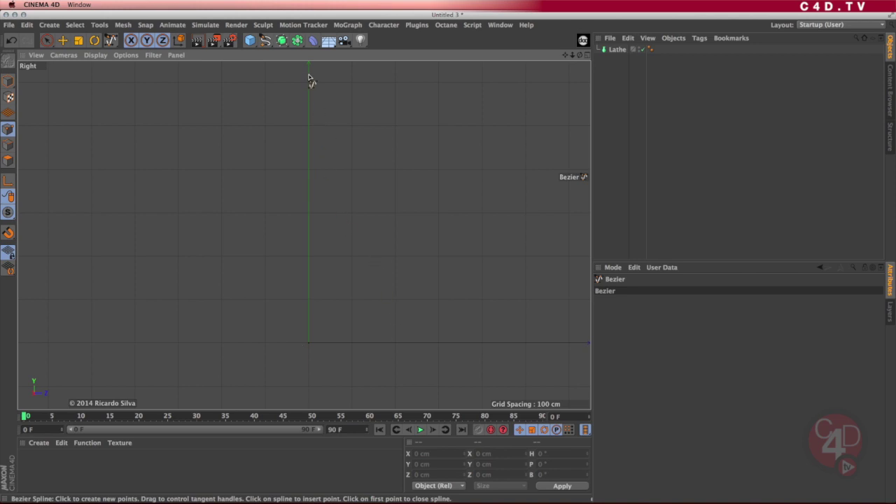
middle_click_drag(304, 322, 302, 334, "alt")
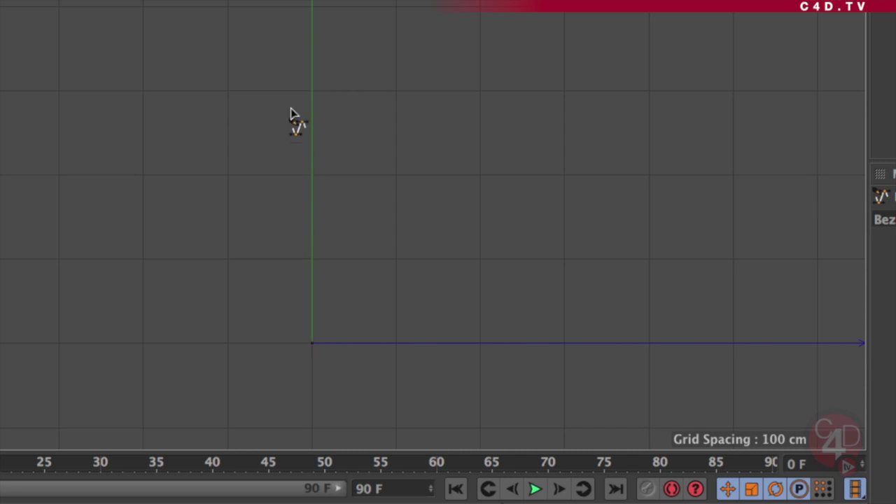
left_click(312, 344)
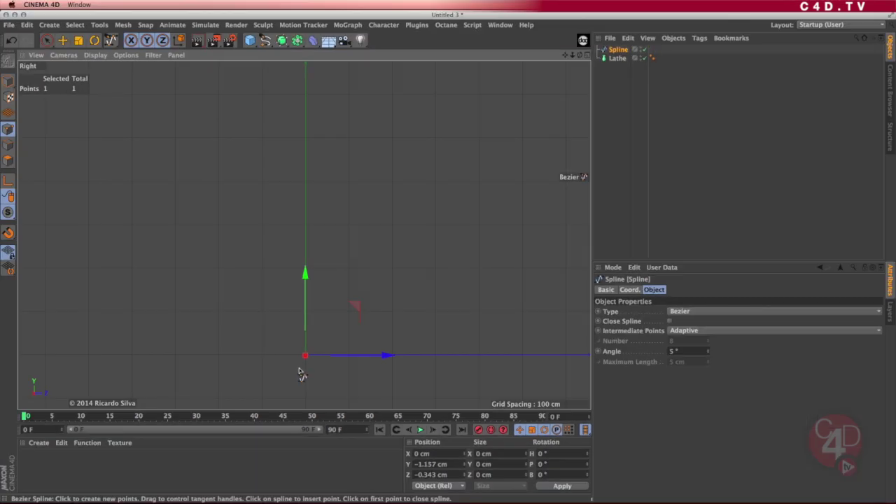
middle_click_drag(290, 357, 392, 311, "alt")
left_click_drag(316, 312, 326, 329)
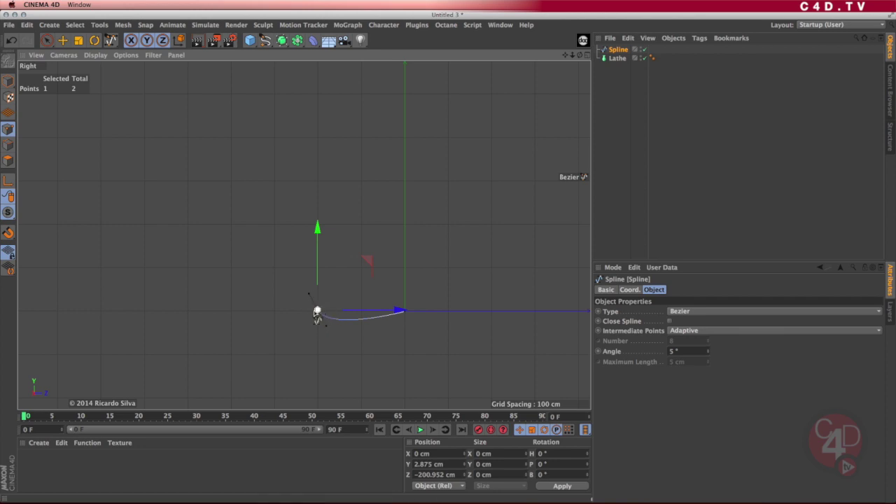
key("super+z")
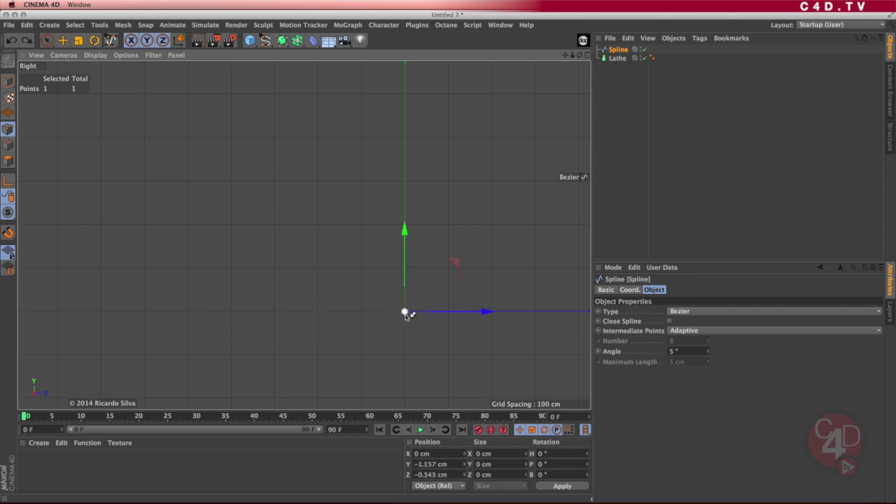
key("super+z")
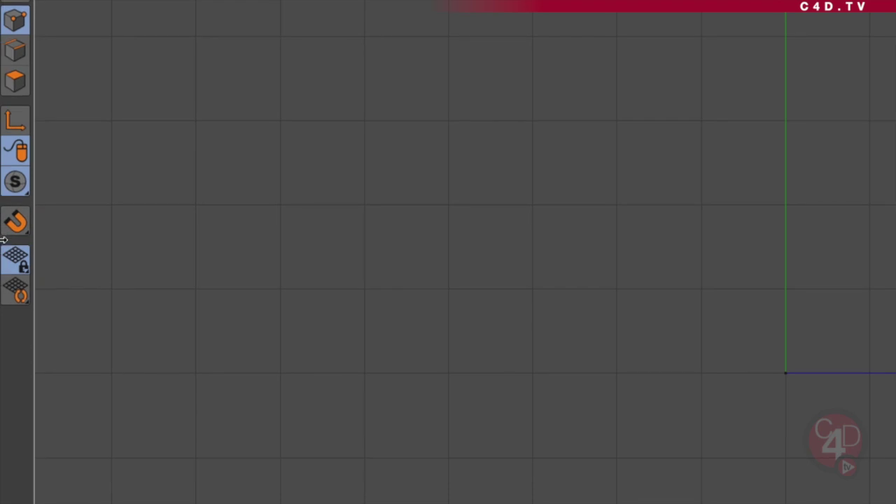
Enable snapping and add Axis Snap alongside Vertex Snap.
left_click(14, 222)
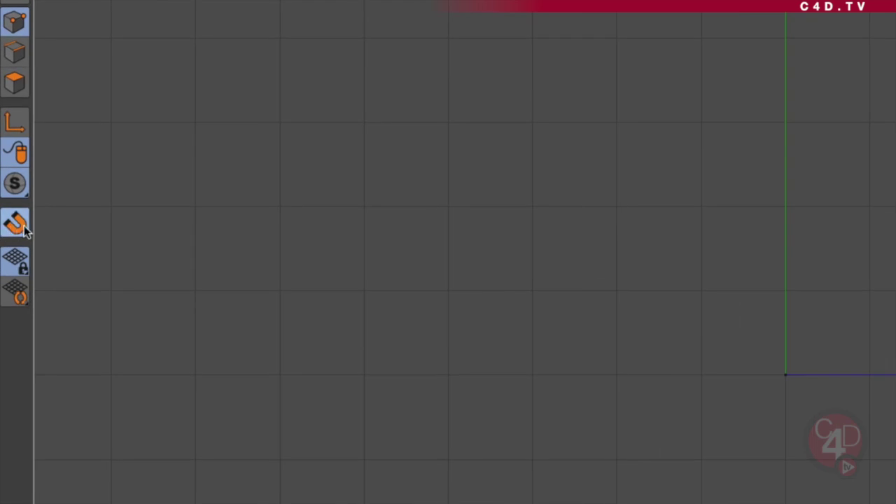
left_click(15, 224)
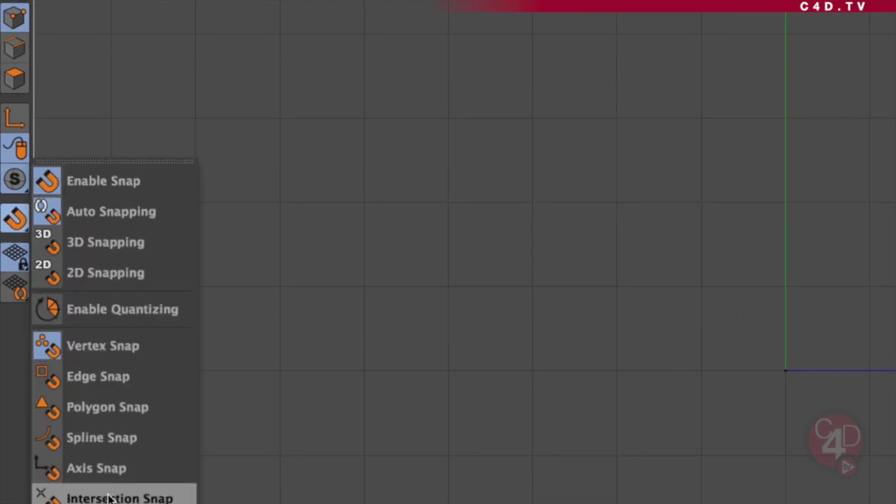
left_click(141, 162)
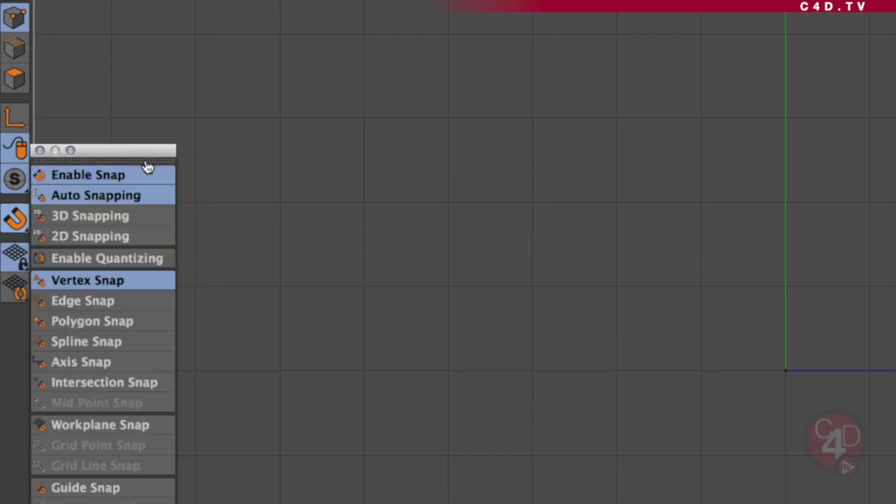
left_click_drag(156, 144, 314, 35)
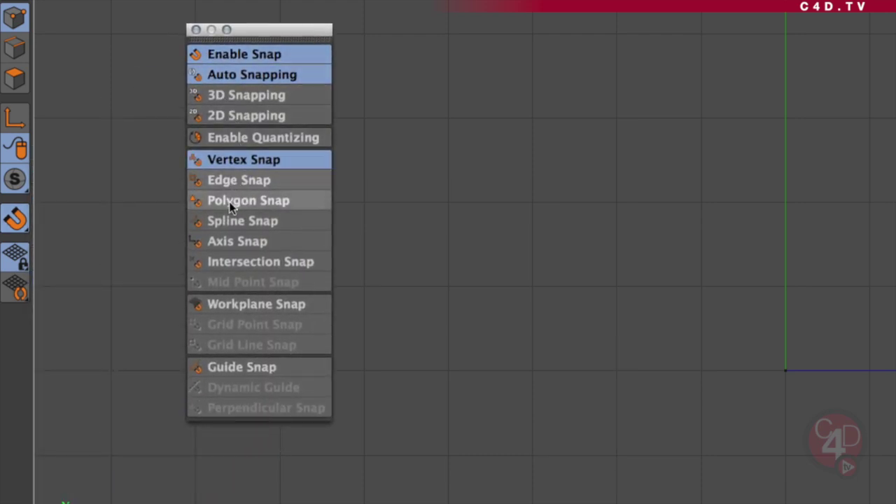
left_click(247, 243)
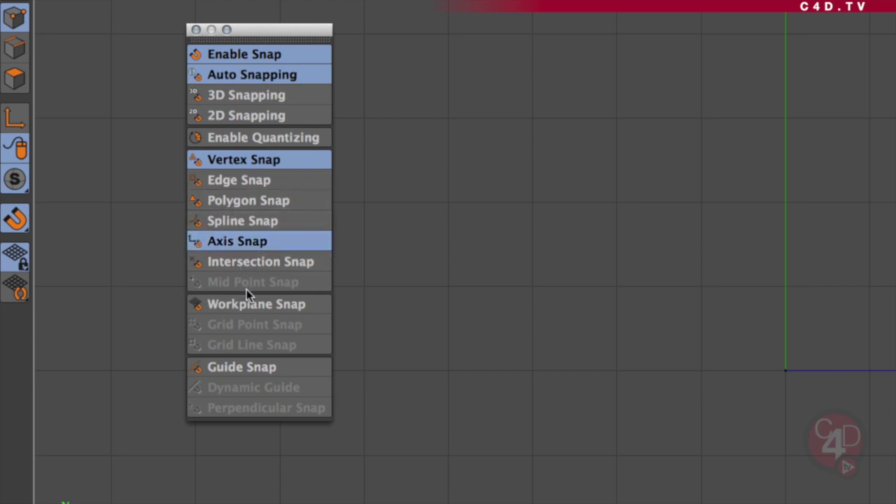
left_click(195, 30)
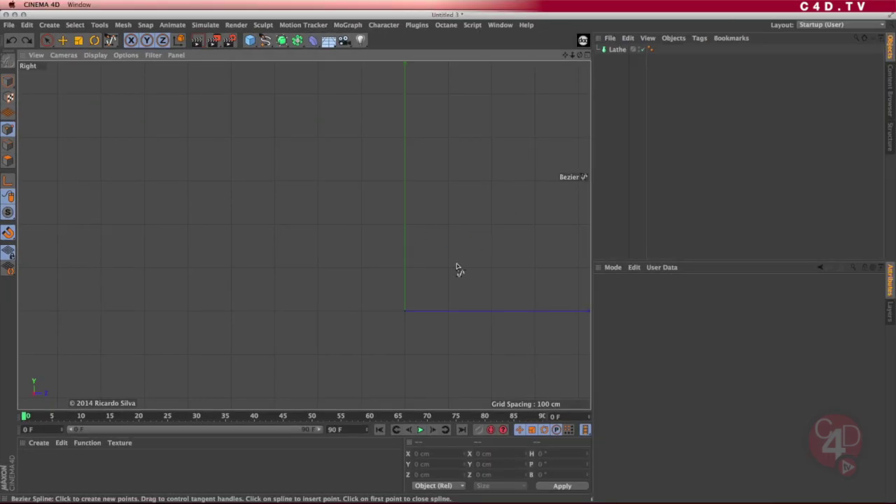
Place the first Bezier spline point snapped to the world origin, then turn snapping off.
middle_click_drag(410, 306, 334, 258, "alt")
scroll(334, 274, "up", 3)
scroll(350, 334, "down", 5)
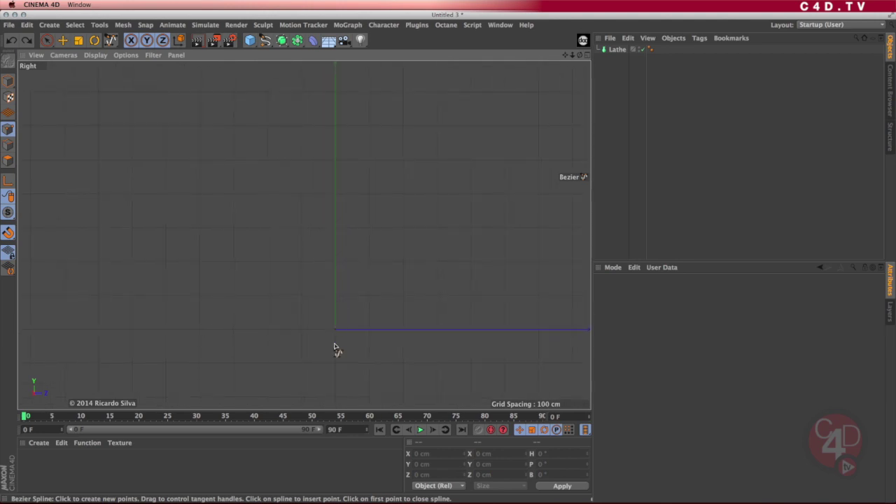
left_click(335, 330)
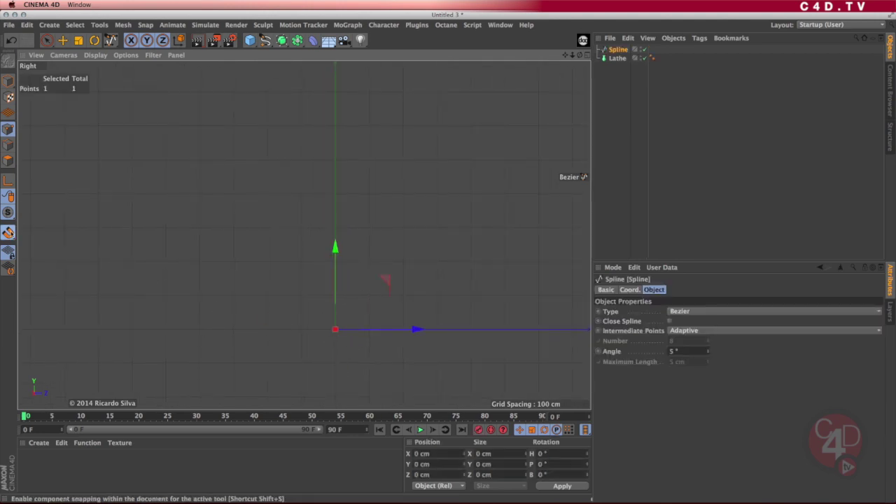
left_click(8, 233)
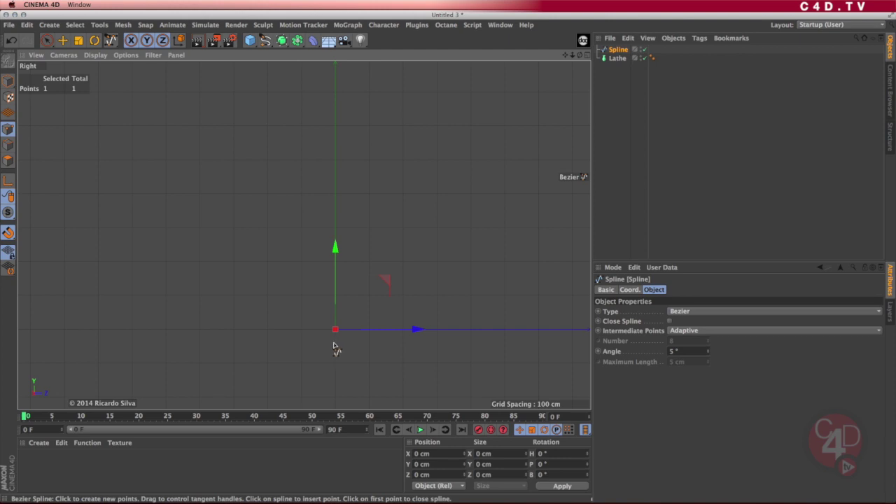
Draw the flat base and bevelled corner with points at about Y 2, Z -200 cm and Y 7, Z -205 cm.
left_click(269, 331)
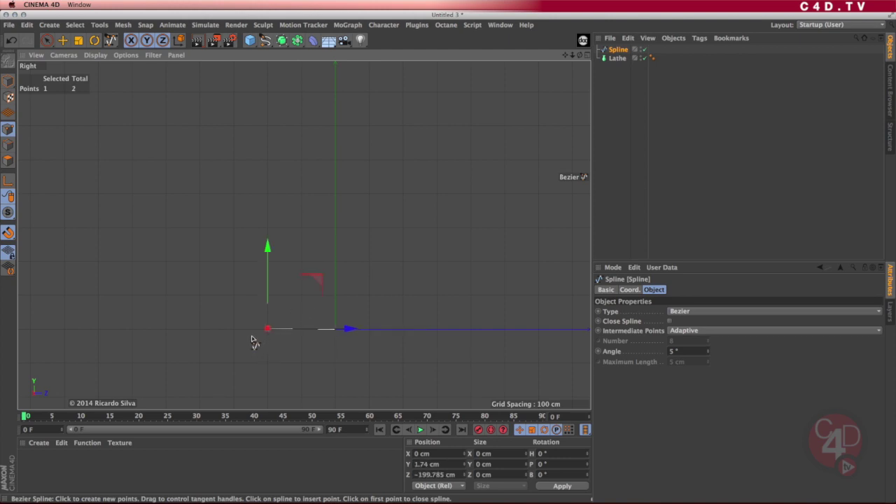
scroll(252, 337, "up", 3)
right_click_drag(305, 319, 314, 307, "alt")
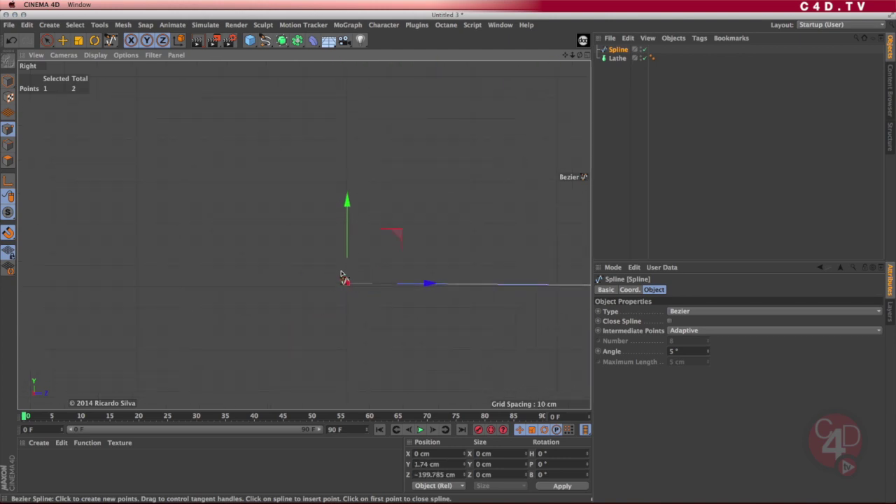
left_click(337, 272)
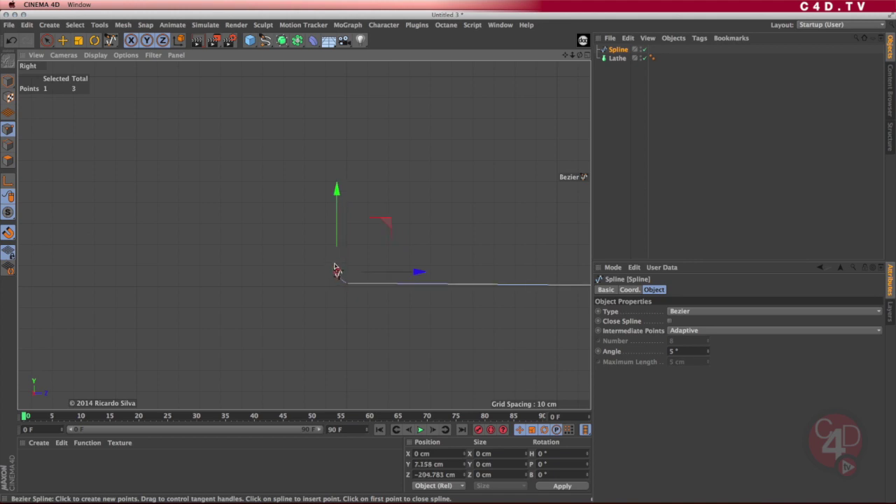
Draw the bulging outer wall through a curved point at about Y 299, Z -247 cm, ending at the rim at about Y 600, Z -217 cm.
middle_click_drag(367, 250, 378, 330, "alt")
right_click_drag(362, 307, 313, 324, "alt")
middle_click_drag(338, 305, 324, 340, "alt")
middle_click_drag(334, 241, 294, 203, "alt")
left_click_drag(285, 185, 284, 131)
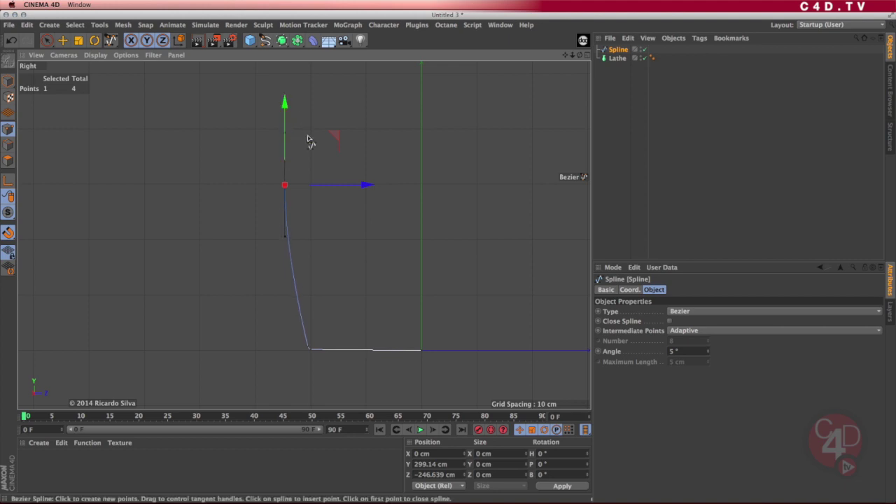
middle_click_drag(310, 146, 305, 213, "alt")
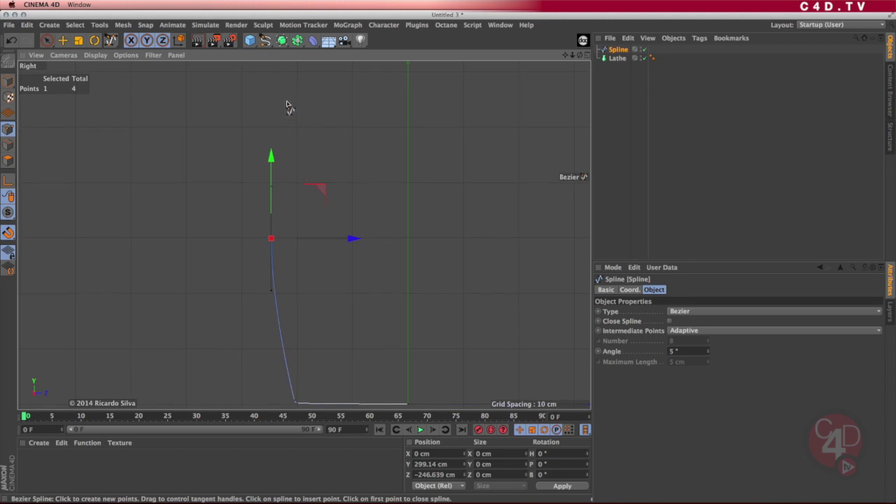
middle_click_drag(284, 106, 286, 133, "alt")
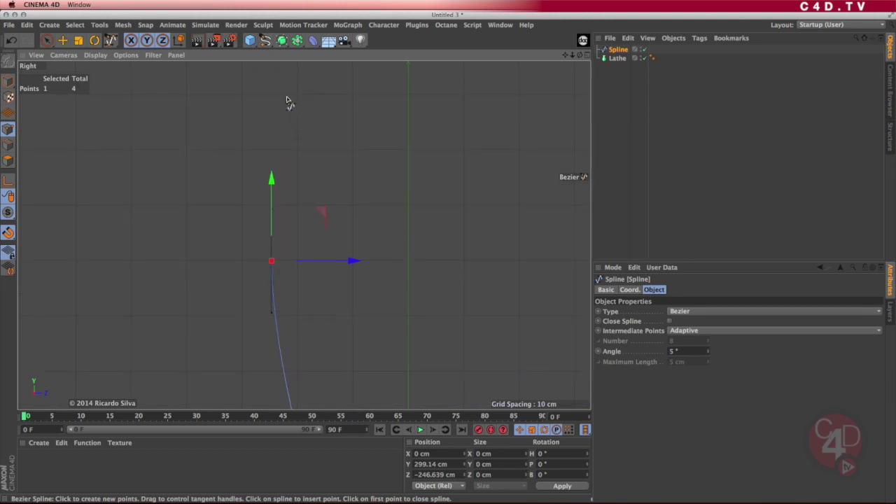
left_click(287, 95)
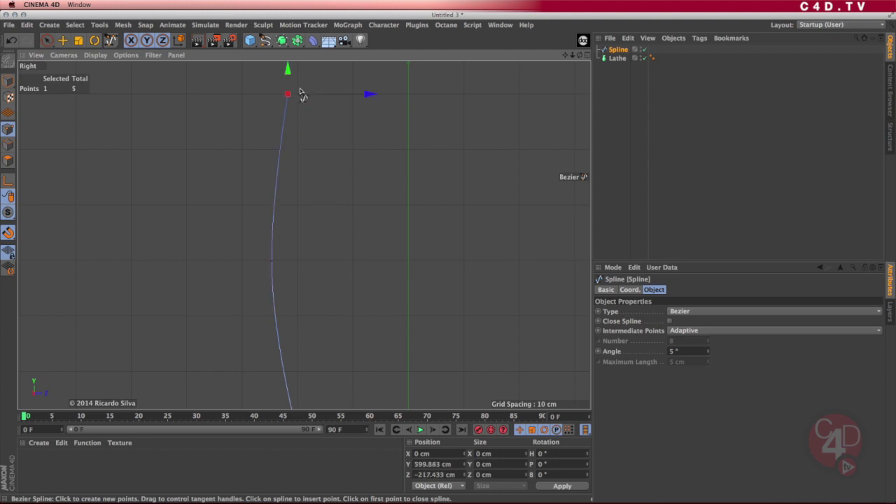
Add the inner rim point level with the outer one, at about Y 600, Z -206 cm.
right_click_drag(299, 92, 386, 86, "alt")
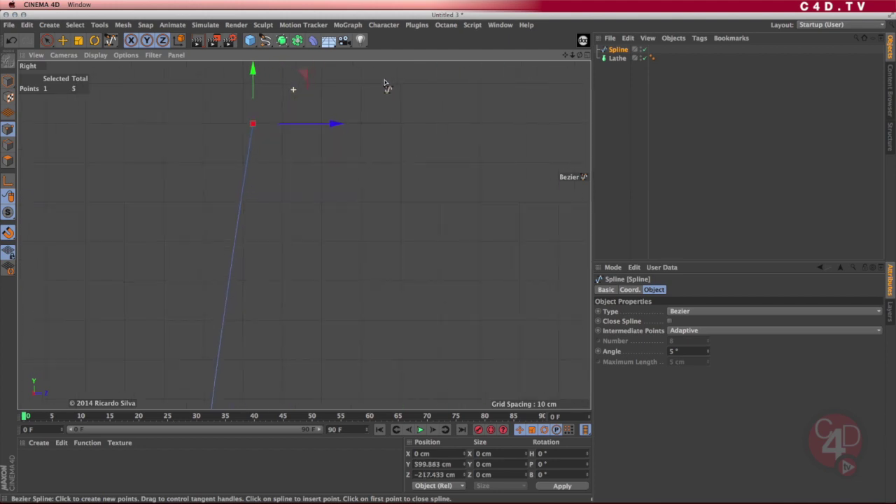
middle_click_drag(312, 153, 305, 174, "alt")
right_click_drag(303, 172, 324, 166, "alt")
scroll(303, 147, "up", 2)
middle_click_drag(302, 147, 325, 157, "alt")
scroll(317, 157, "up", 1)
left_click(304, 139)
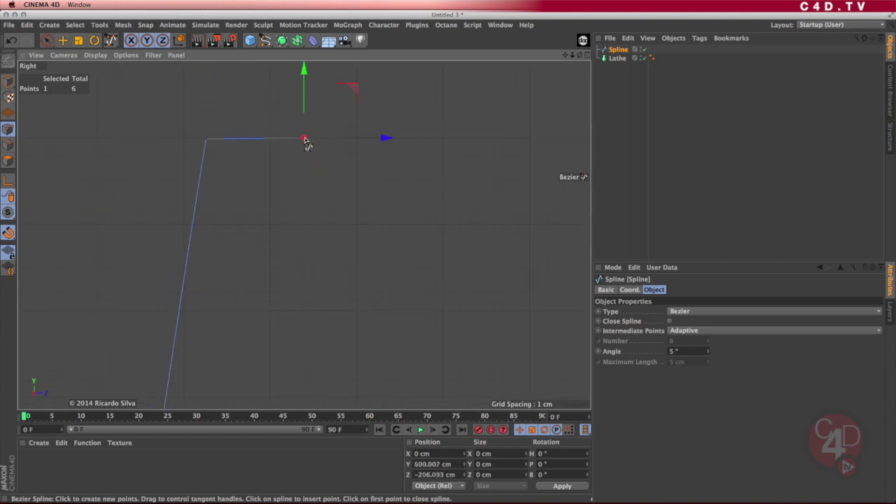
Start the inner wall with a curved point at about Y 301, Z -229 cm, with vertical tangents following the outer wall.
right_click_drag(317, 221, 272, 255, "alt")
middle_click_drag(307, 267, 317, 170, "alt")
right_click_drag(348, 217, 324, 234, "alt")
middle_click_drag(327, 250, 303, 221, "alt")
left_click_drag(299, 320, 299, 424)
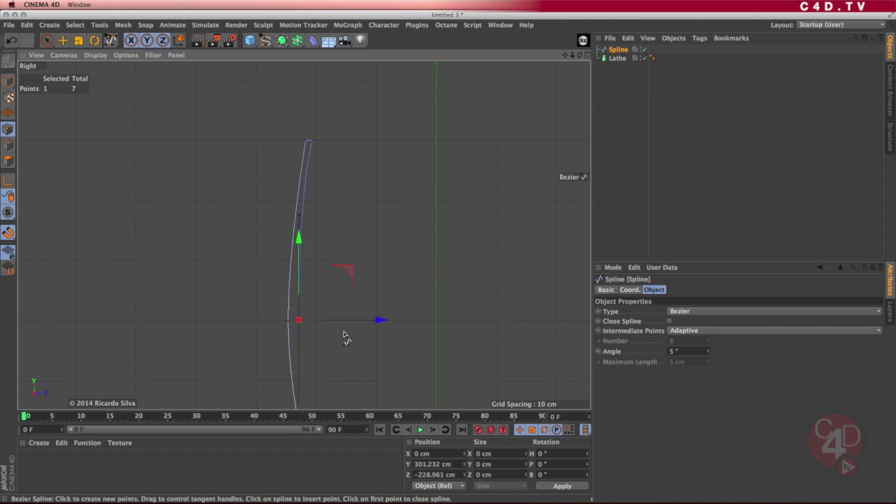
Continue the inner profile with curved points at about Y 42, Z -201 cm and Y 16, Z -101 cm above the base.
middle_click_drag(350, 334, 353, 186, "alt")
scroll(322, 338, "up", 3)
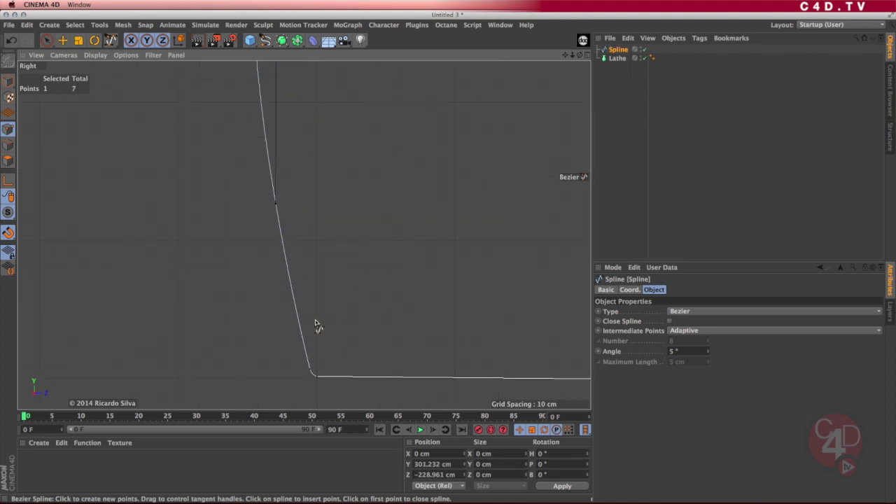
left_click(316, 323)
left_click_drag(317, 332, 322, 342)
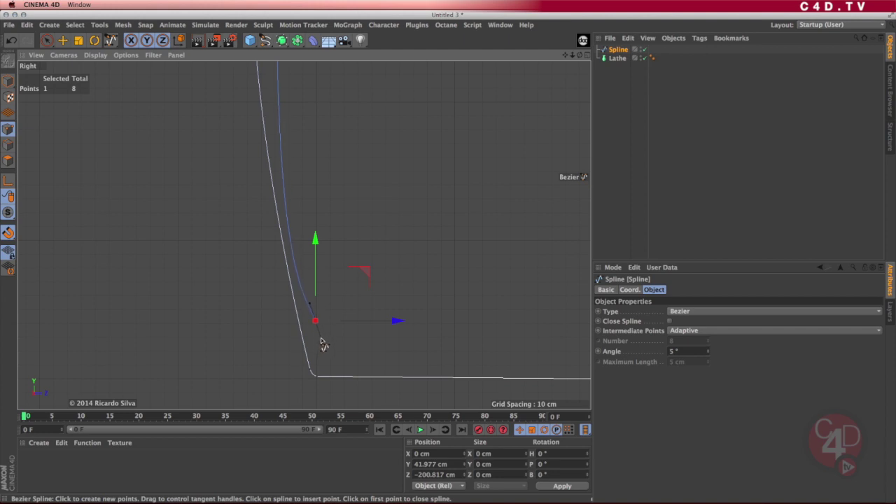
middle_click_drag(488, 358, 379, 335, "alt")
left_click_drag(384, 324, 410, 325)
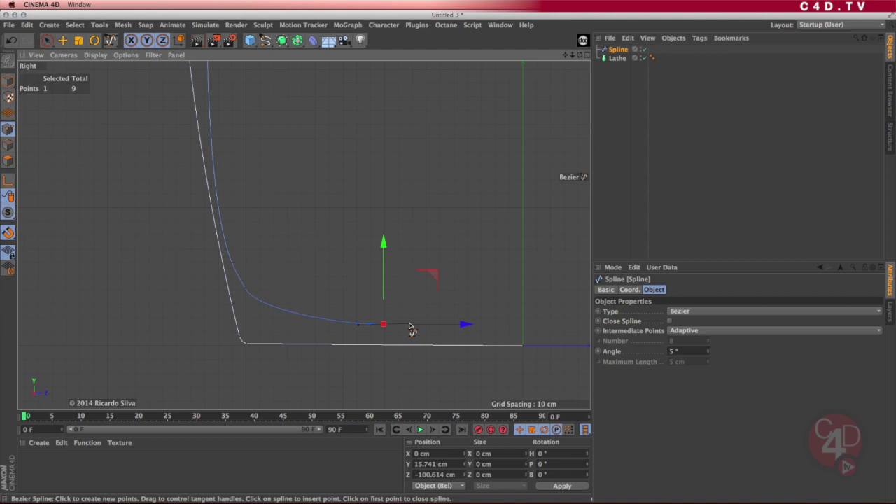
Finish the inner profile with a point on the vertical axis at about Y 14, Z 0 cm.
left_click(524, 328)
middle_click_drag(443, 272, 476, 323, "alt")
right_click_drag(418, 321, 402, 322, "alt")
middle_click_drag(403, 318, 391, 357, "alt")
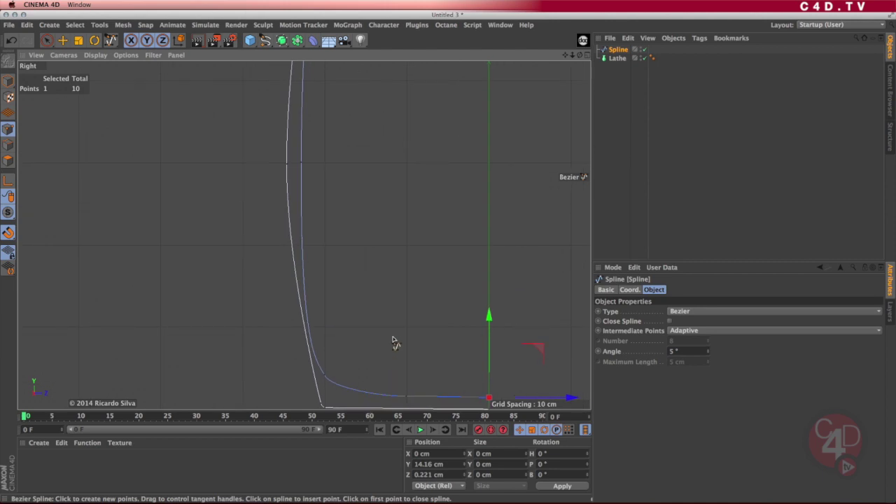
scroll(390, 340, "down", 3)
middle_click_drag(370, 323, 366, 324, "alt")
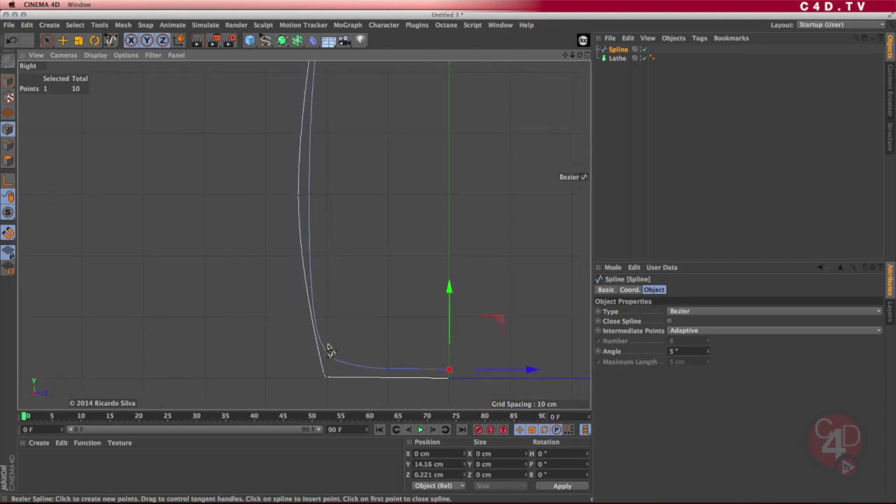
Move the inner wall's lower corner point to about Y 51, Z -192 cm and adjust its upper tangent to smooth the curve.
left_click(9, 128)
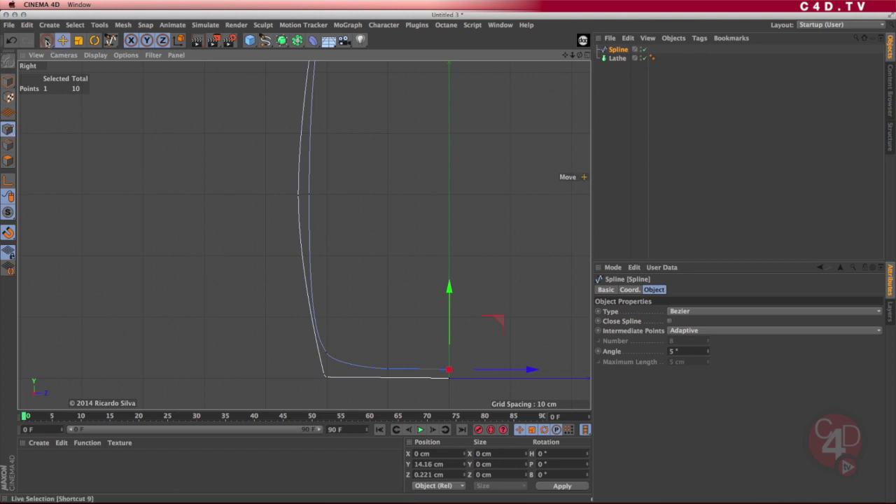
left_click(47, 40)
left_click(326, 354)
mouse_move(382, 299)
left_mouse_down()
mouse_move(364, 301)
mouse_move(346, 335)
mouse_move(381, 300)
left_mouse_up()
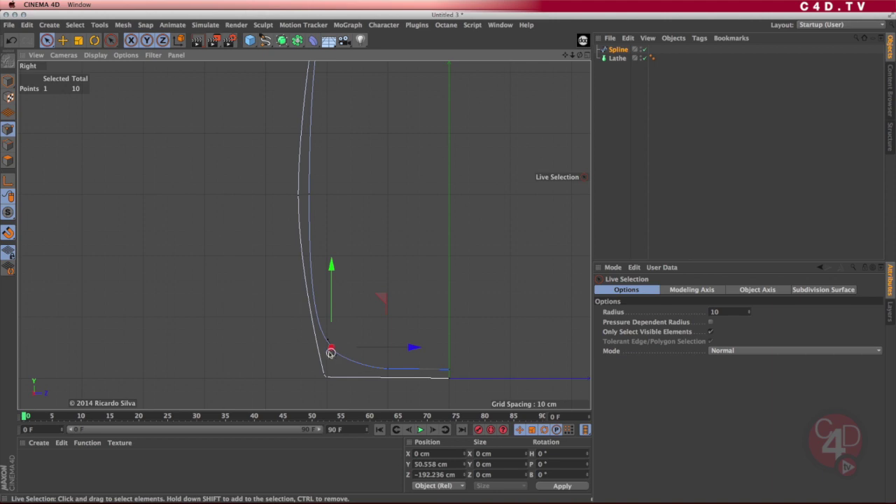
right_click_drag(330, 354, 329, 308, "alt")
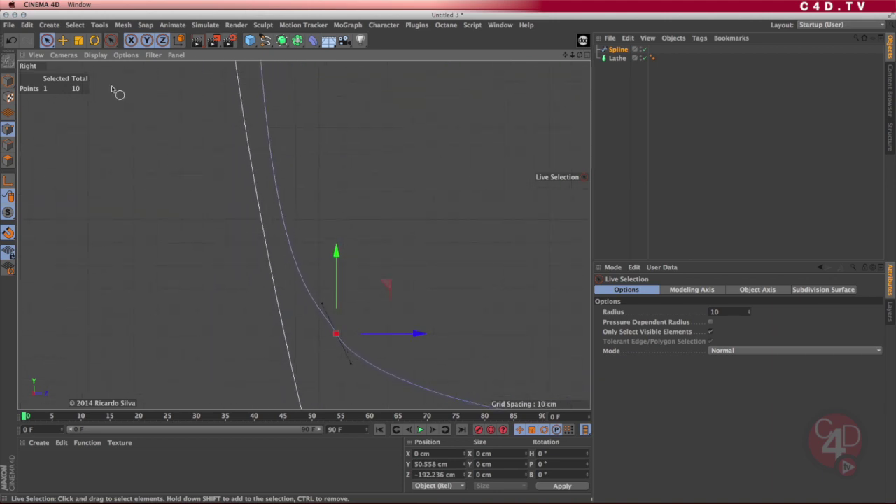
left_click(62, 39)
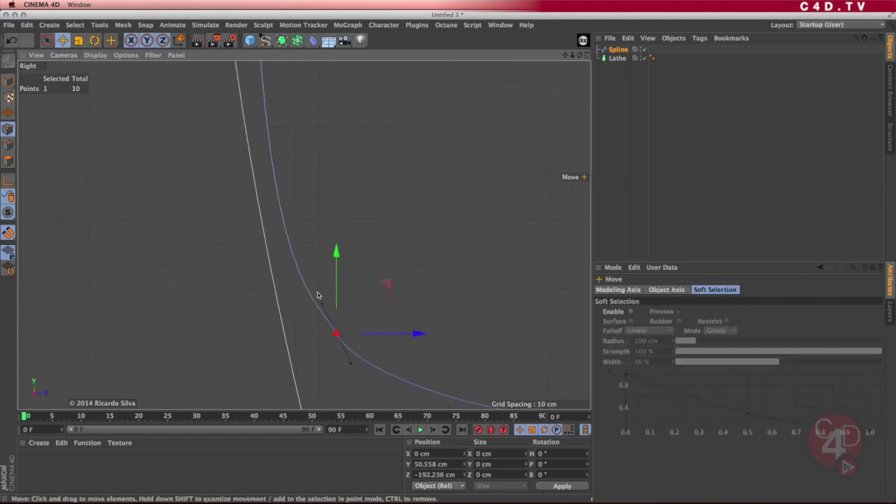
left_click_drag(324, 305, 315, 302)
right_click_drag(378, 250, 361, 230, "alt")
middle_click_drag(360, 229, 346, 314, "alt")
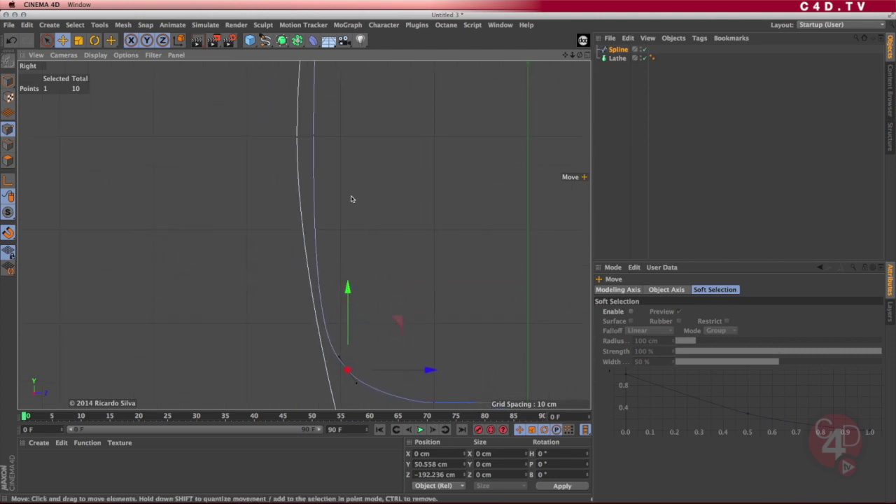
Shift the inner wall's middle point toward the outer wall, to about Z -234 cm at the same height.
left_click(313, 135)
middle_click_drag(356, 184, 359, 216, "alt")
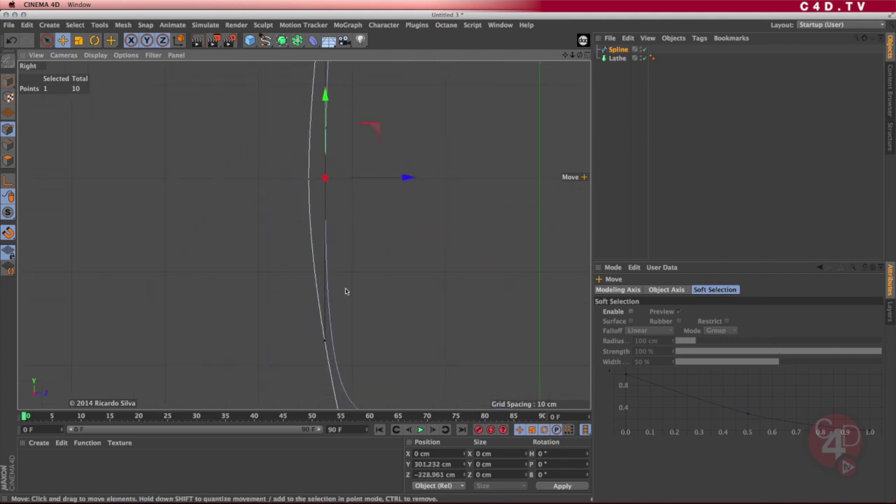
scroll(349, 289, "down", 3)
left_click_drag(337, 315, 337, 267)
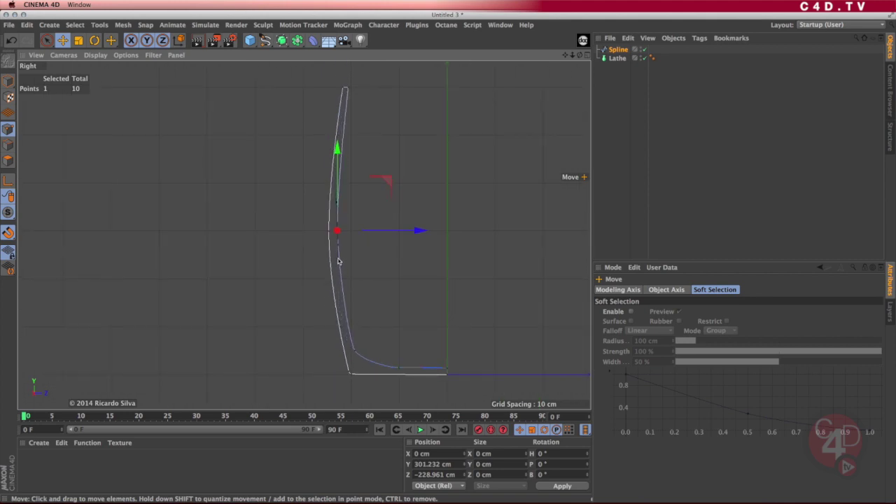
left_click_drag(418, 230, 413, 232)
scroll(374, 258, "up", 3)
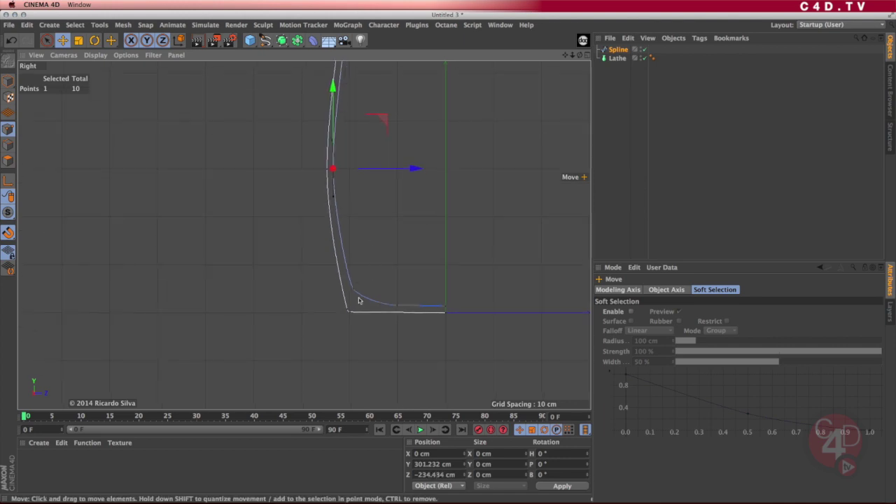
Reposition the inner lower corner point at about Y 67, Z -199 cm and lengthen its tangents.
scroll(360, 299, "up", 3)
left_click(465, 319)
middle_click_drag(483, 305, 392, 273, "alt")
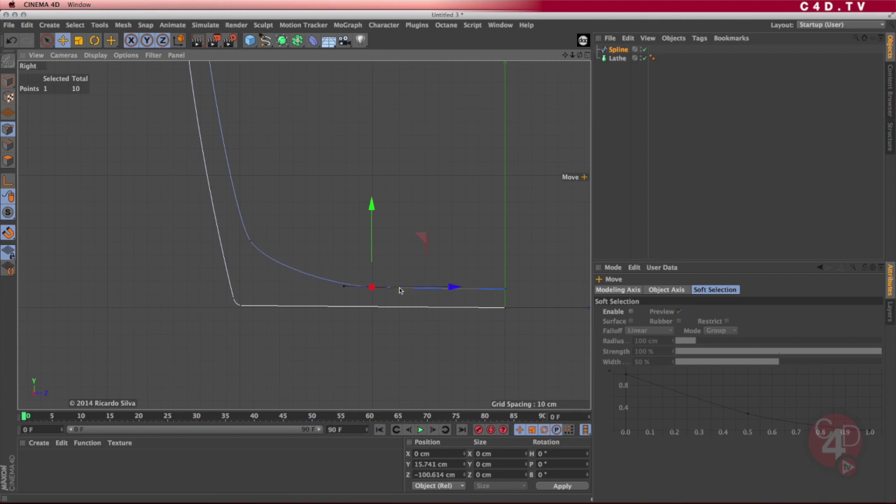
left_click(246, 242)
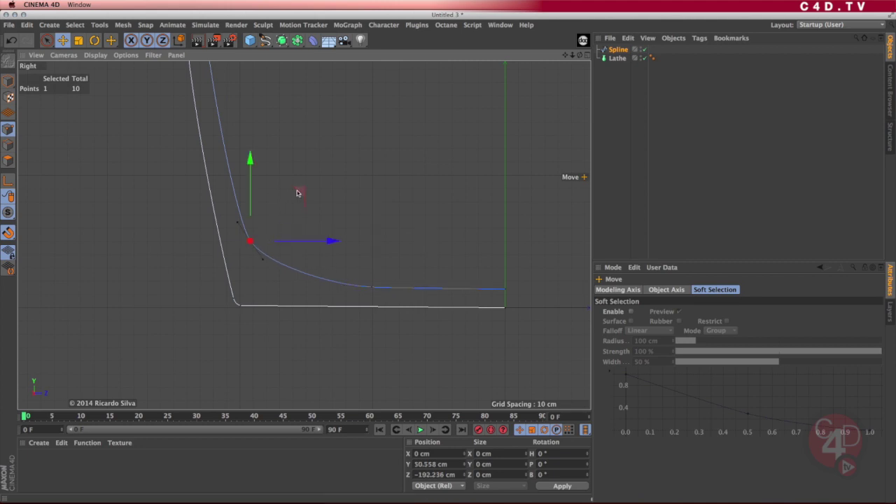
left_click_drag(300, 190, 281, 189)
left_click_drag(255, 240, 256, 249)
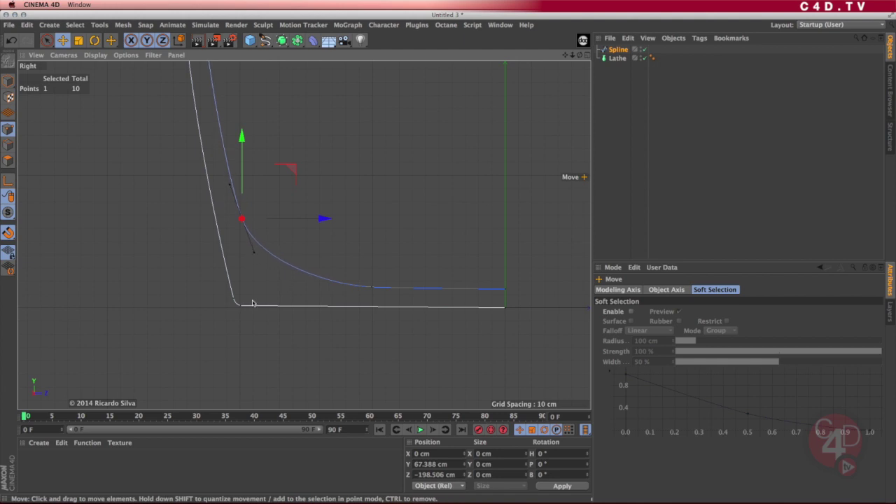
Widen the outer bottom corner by raising its upper point along the wall and moving its lower point inward to about Z -183 cm.
right_click_drag(240, 314, 267, 300, "alt")
middle_click_drag(267, 300, 291, 288, "alt")
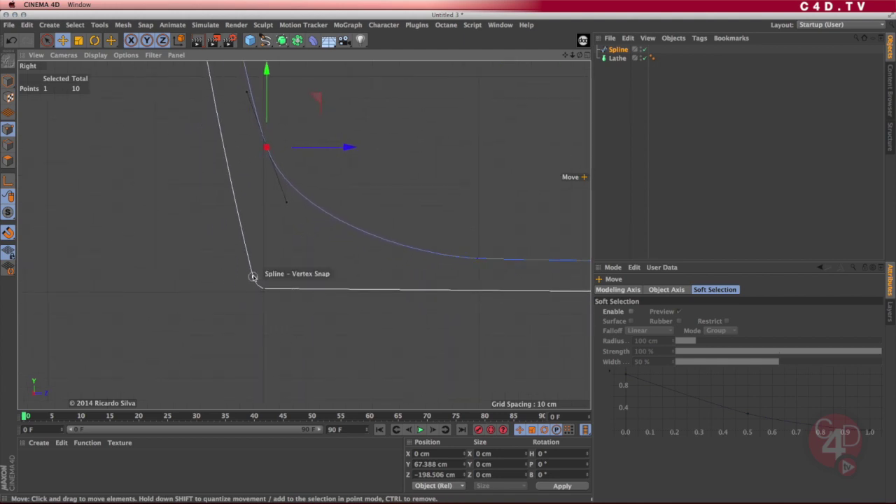
left_click(254, 277)
left_click_drag(296, 231, 293, 203)
left_click(264, 290)
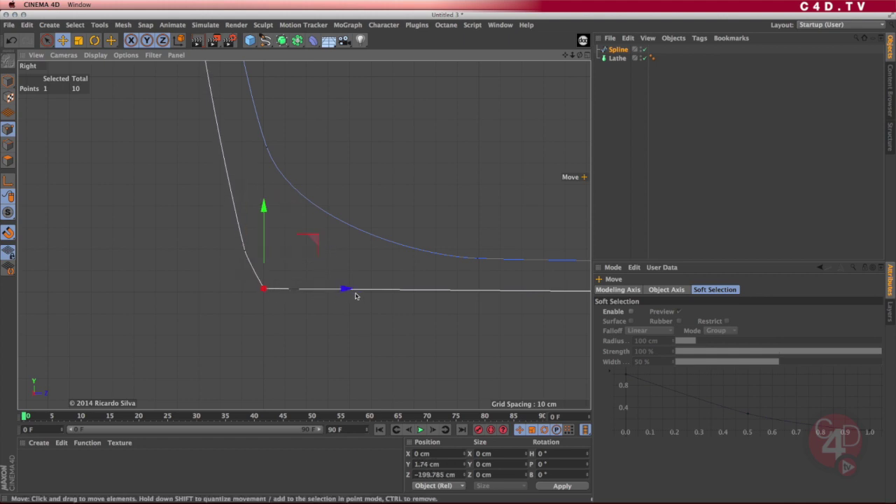
left_click_drag(355, 295, 391, 294)
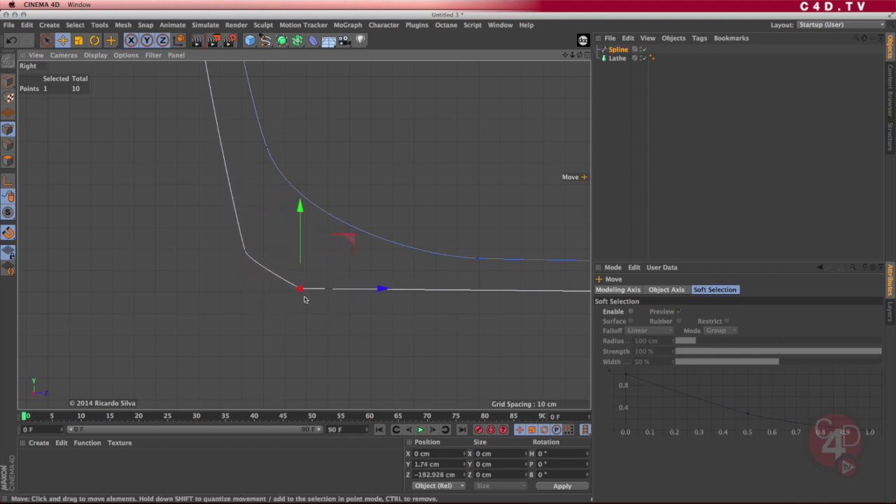
scroll(303, 296, "up", 5)
scroll(303, 297, "down", 4)
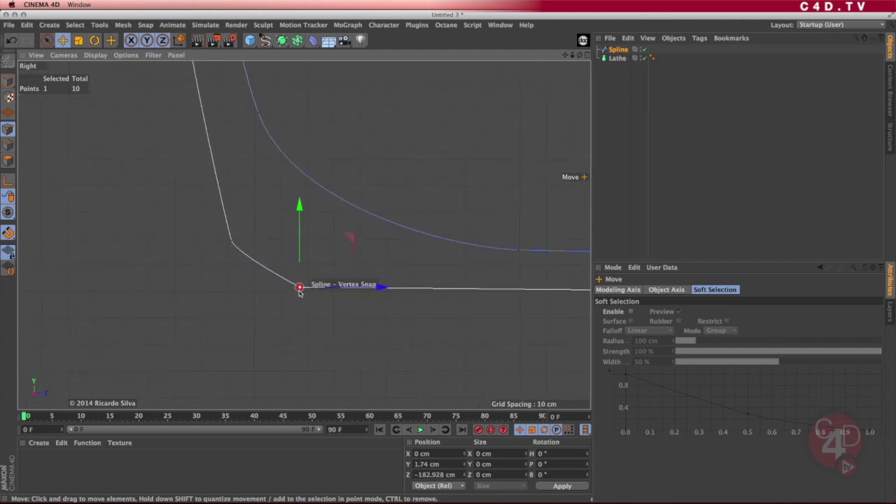
Apply Soft Interpolation to the outer corner's lower point and lengthen its tangents to round the corner.
right_click(265, 304)
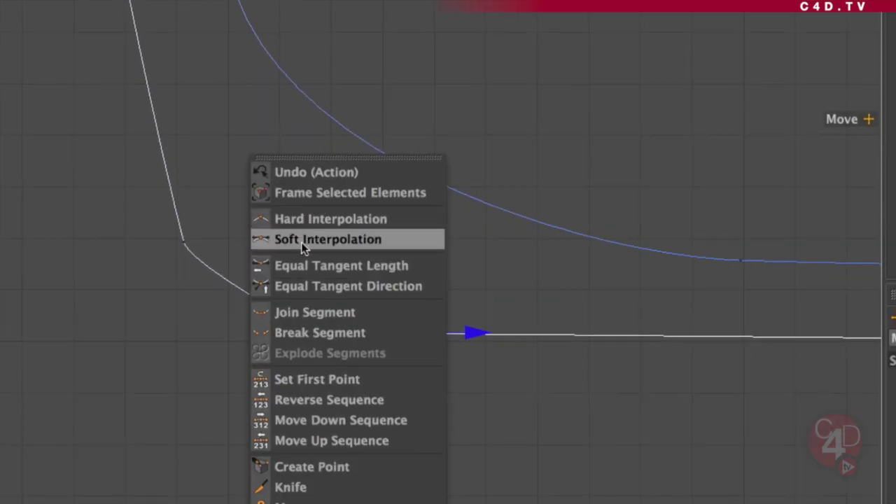
left_click(303, 238)
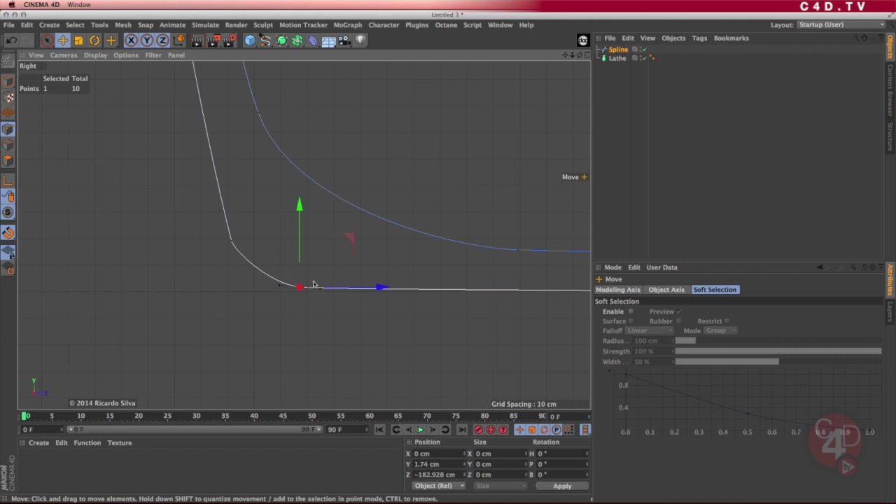
scroll(315, 285, "up", 3)
left_click_drag(268, 283, 247, 281)
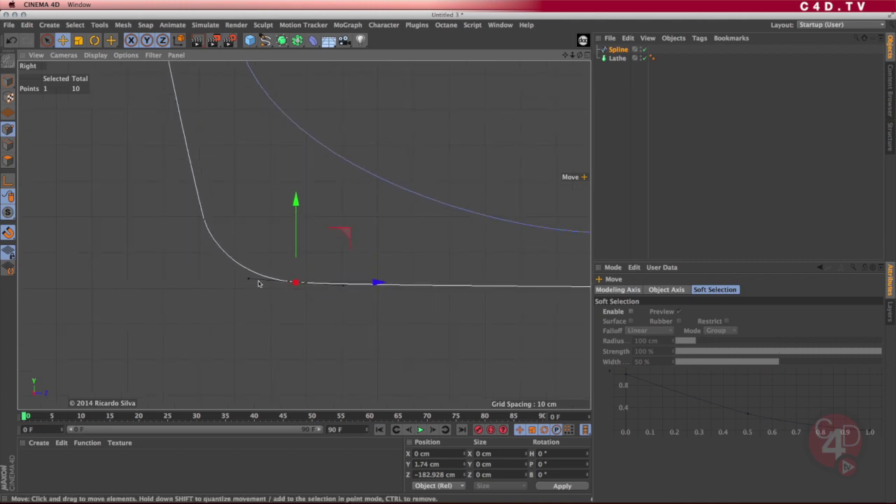
right_click_drag(338, 306, 290, 318, "alt")
middle_click_drag(290, 318, 297, 325, "alt")
Return to the Perspective view and make the spline a child of the Lathe generator.
scroll(297, 325, "down", 5)
middle_click_drag(317, 287, 316, 264)
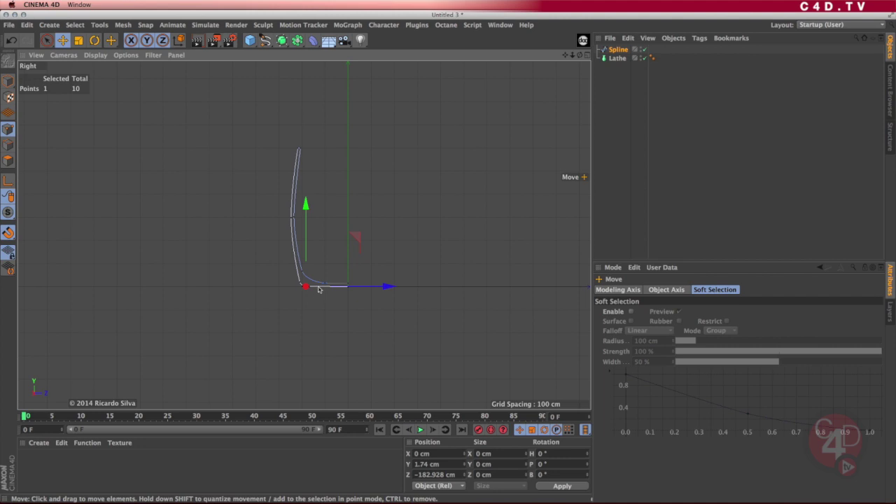
middle_click_drag(316, 286, 308, 282)
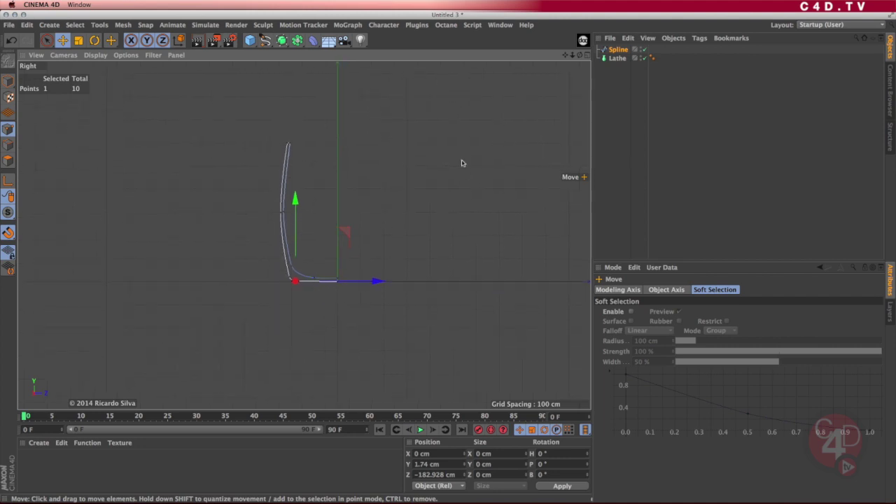
left_click(587, 55)
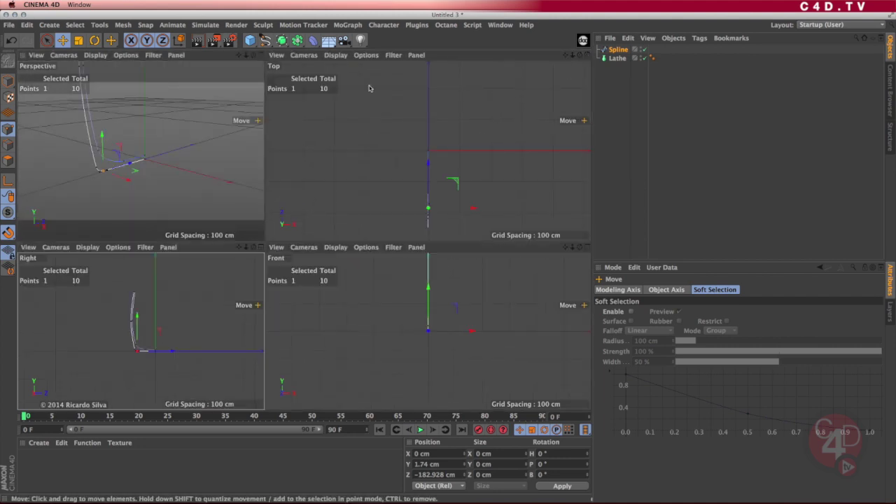
left_click(260, 55)
left_click_drag(399, 226, 448, 266, "alt")
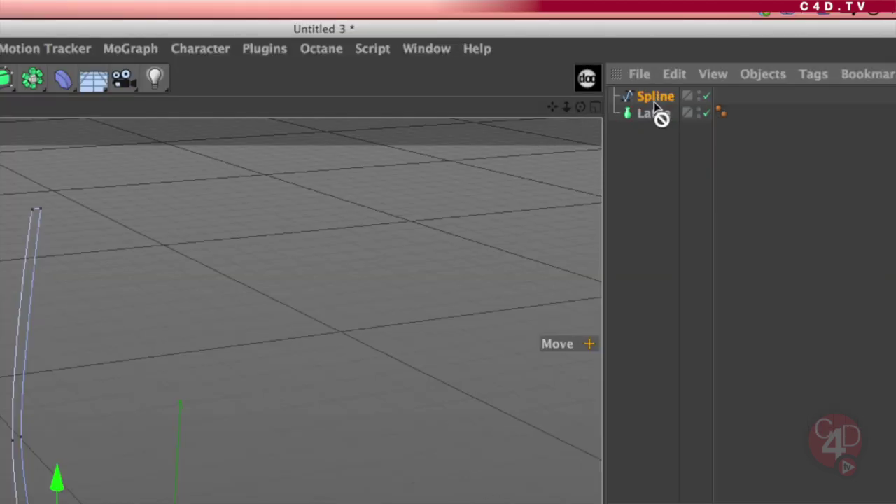
left_click_drag(654, 106, 657, 112)
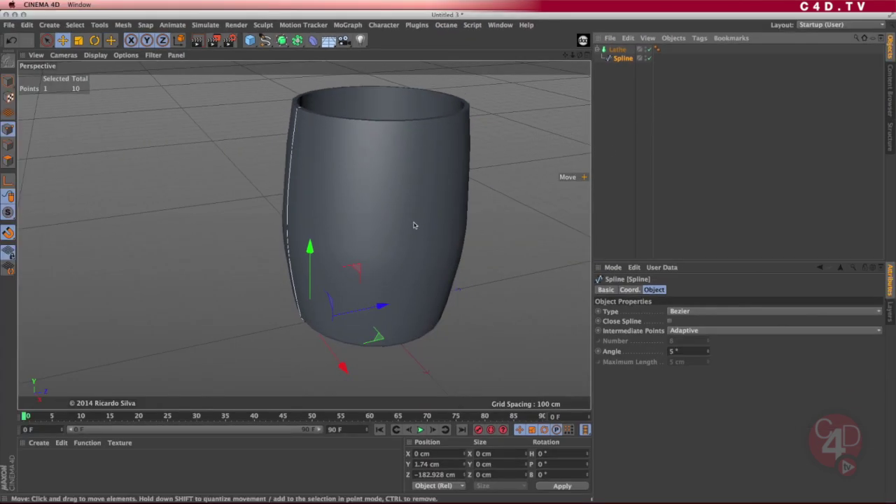
Examine the lathed vessel's rim, wall and base from several angles in the Perspective view.
middle_click_drag(414, 224, 310, 252, "alt")
right_click_drag(339, 268, 316, 286, "alt")
left_click_drag(316, 287, 318, 261, "alt")
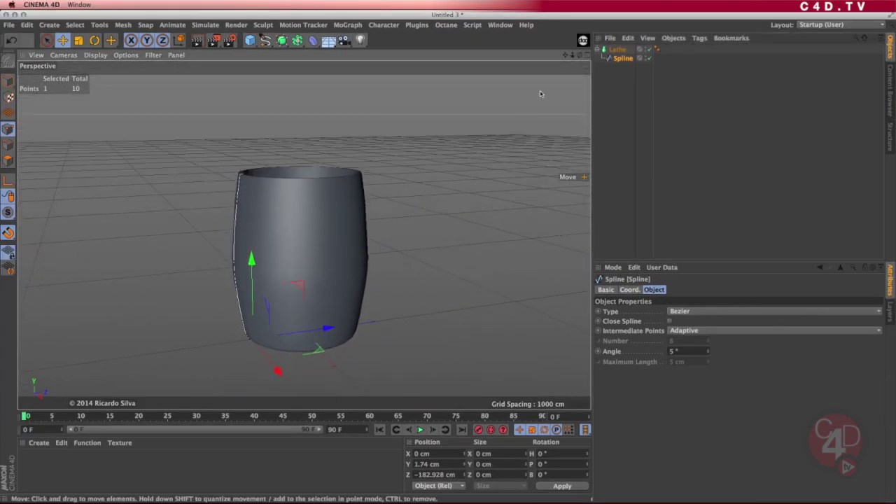
left_click(587, 56)
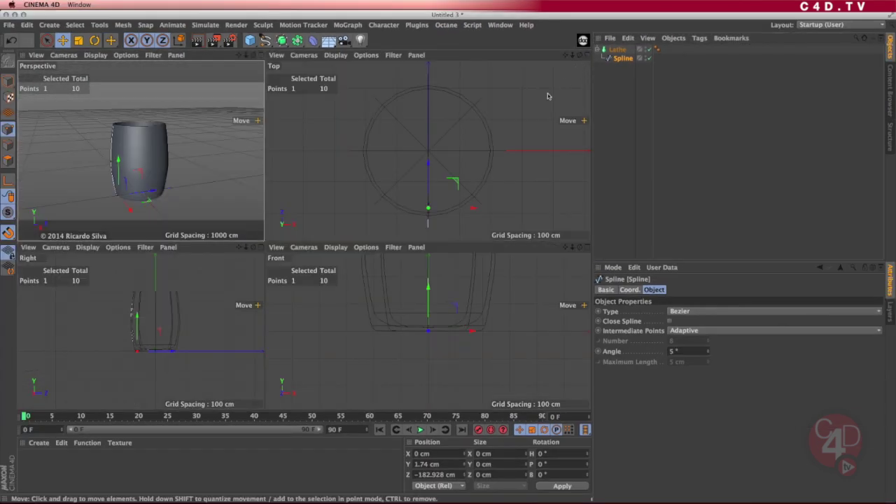
left_click(261, 55)
left_click_drag(356, 280, 312, 259, "alt")
middle_click_drag(300, 314, 308, 296, "alt")
scroll(310, 283, "down", 3)
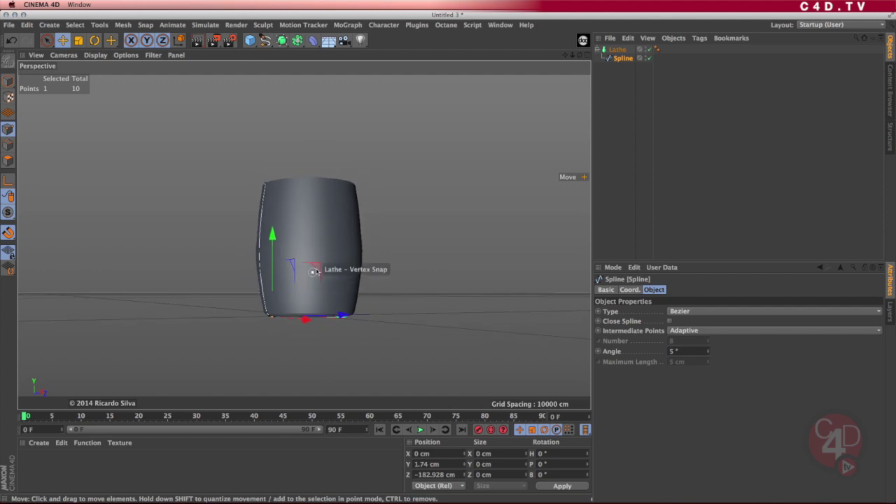
left_click_drag(318, 270, 319, 253, "alt")
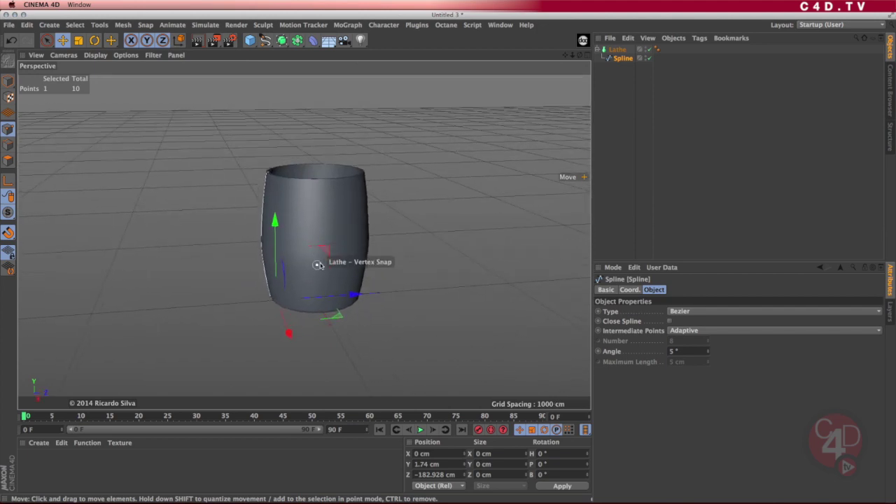
Select the seven wall and corner points in the Right view and move them inward to about Z -175 cm to narrow the vessel.
left_click(588, 57)
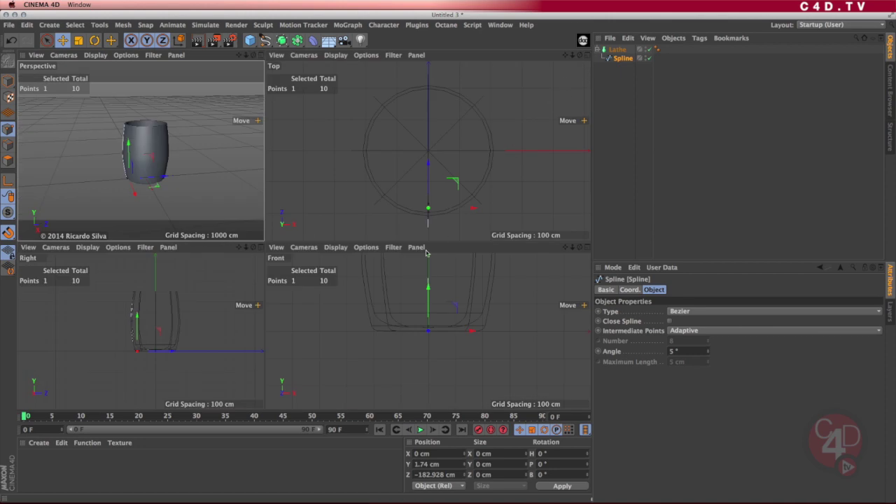
left_click(260, 247)
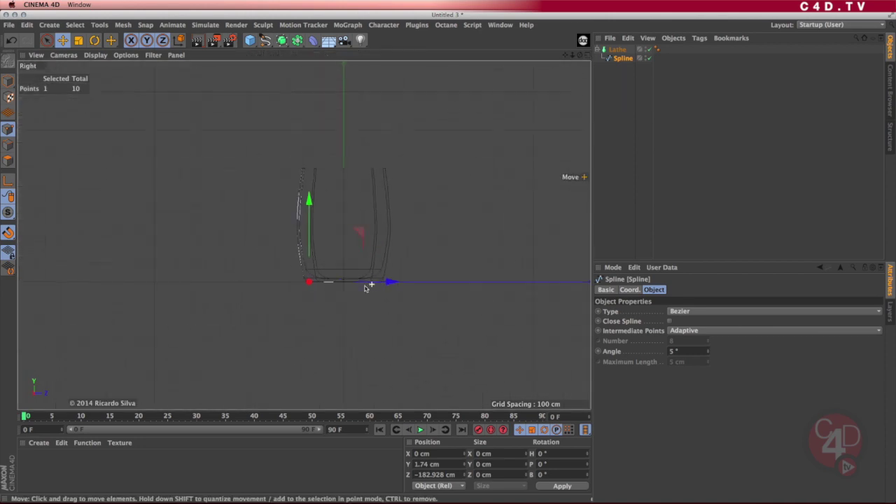
left_click_drag(47, 40, 84, 68)
left_click_drag(272, 168, 327, 331)
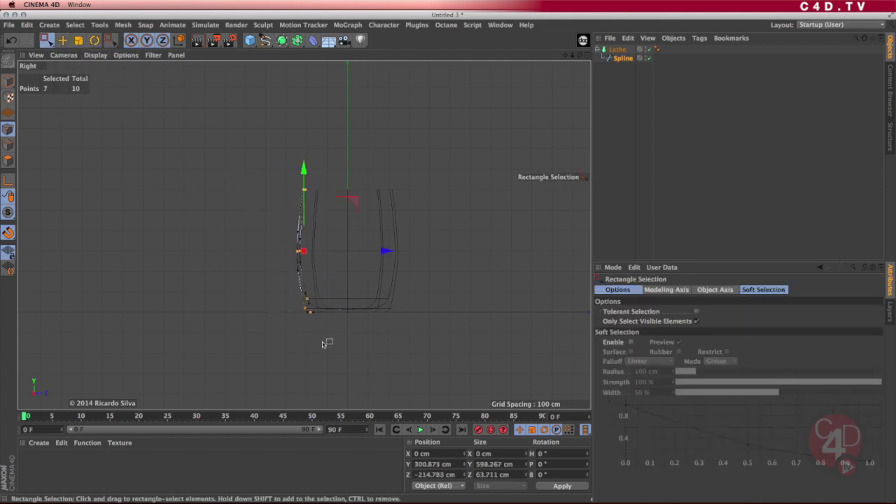
left_click(586, 54)
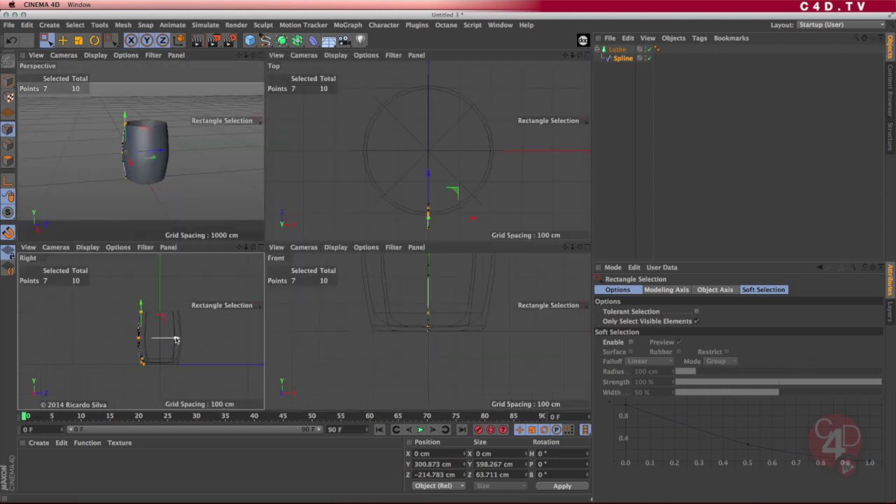
left_click_drag(176, 340, 179, 341)
left_click(261, 55)
mouse_move(325, 237)
left_mouse_down("alt")
mouse_move(315, 295)
mouse_move(318, 226)
left_mouse_up("alt")
middle_click_drag(319, 228, 322, 197, "alt")
left_click_drag(323, 195, 307, 291, "alt")
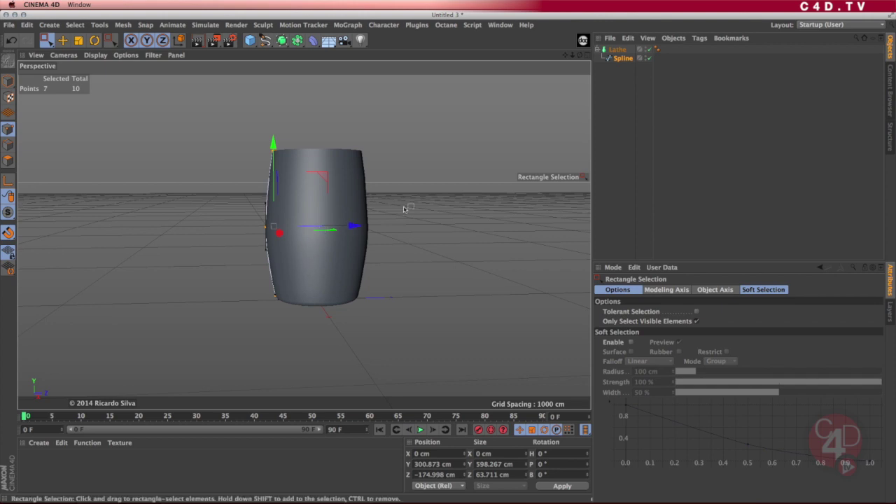
left_click(587, 58)
scroll(159, 356, "up", 6)
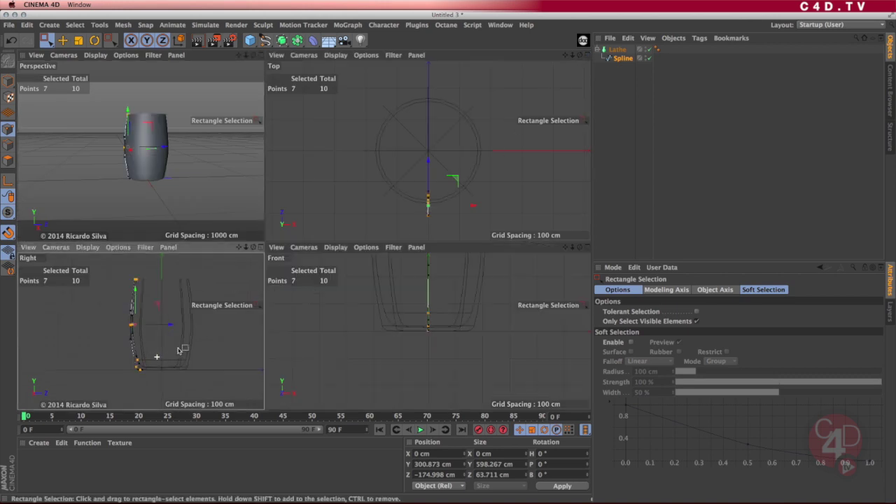
Select the four lower corner points in the Right view and move them inward to about Z -124 cm.
left_click(261, 247)
left_click_drag(206, 228, 369, 357)
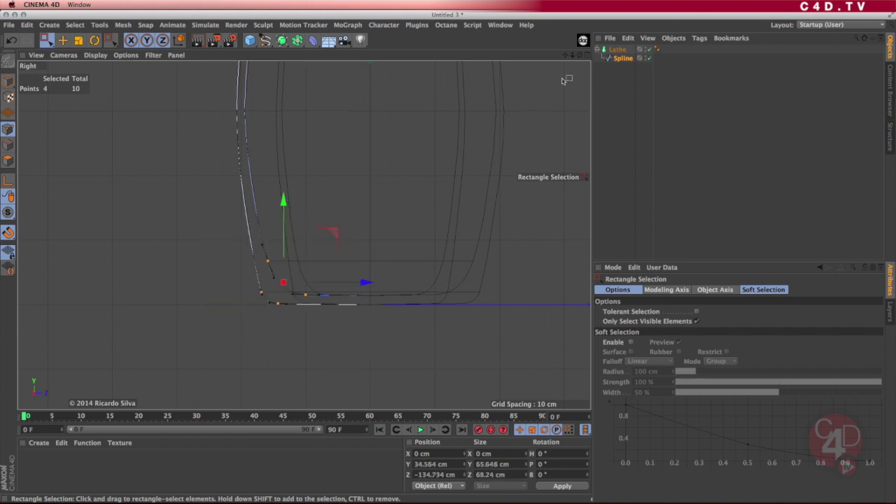
left_click(587, 55)
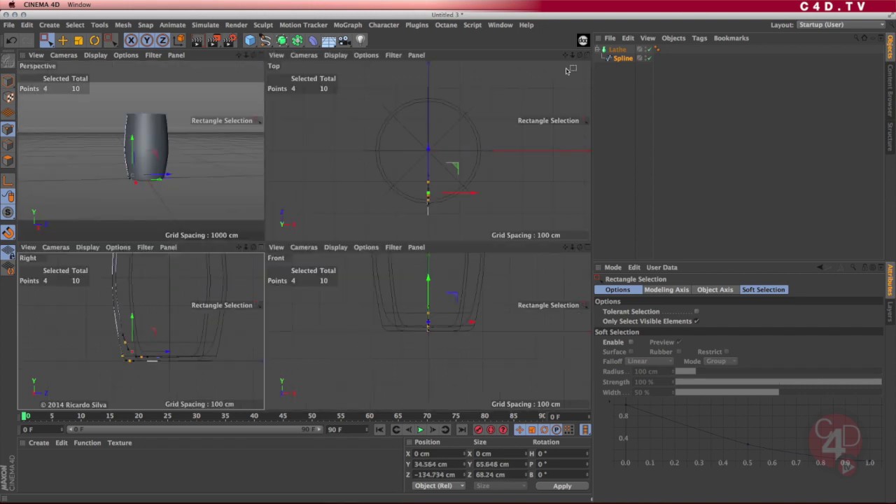
left_click(259, 54)
left_click_drag(362, 290, 365, 292)
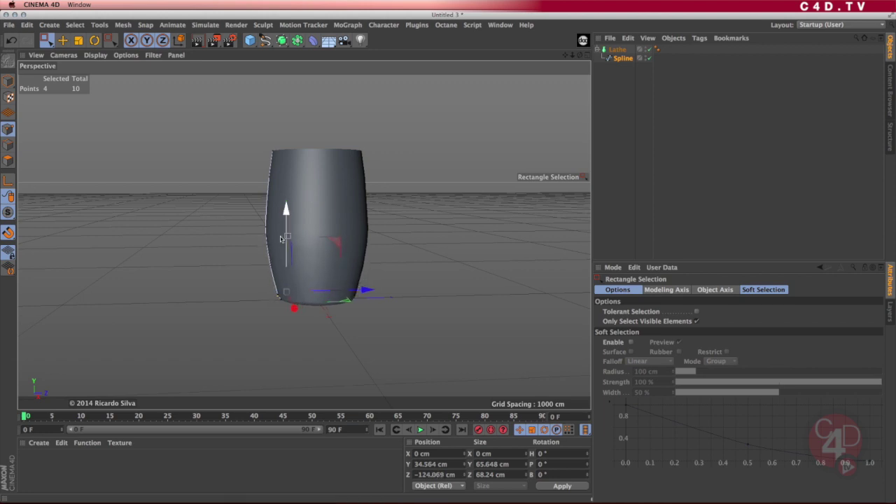
Select the two mid-wall points of the spline and raise them to about Y 348 cm.
left_click_drag(235, 203, 300, 255)
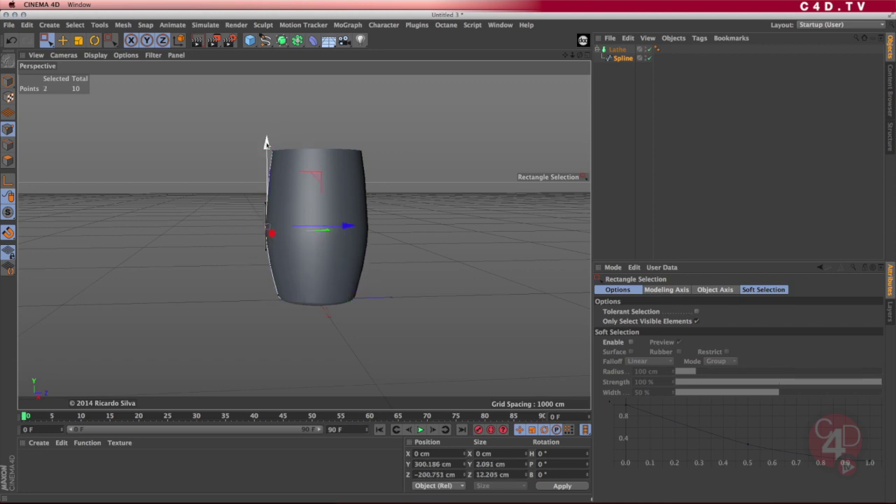
left_click(648, 50)
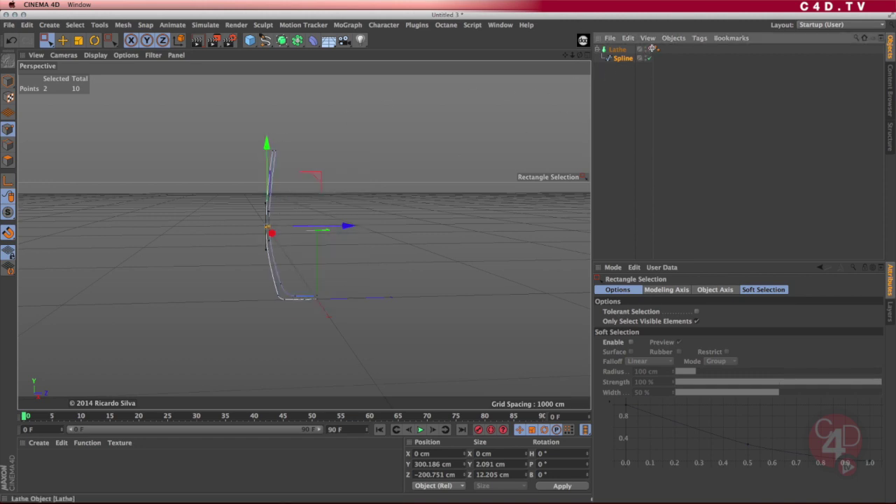
left_click(649, 50)
mouse_move(267, 143)
left_mouse_down()
mouse_move(268, 123)
mouse_move(268, 134)
left_mouse_up()
mouse_move(335, 251)
left_mouse_down("alt")
mouse_move(289, 256)
mouse_move(324, 316)
mouse_move(321, 269)
mouse_move(341, 249)
left_mouse_up("alt")
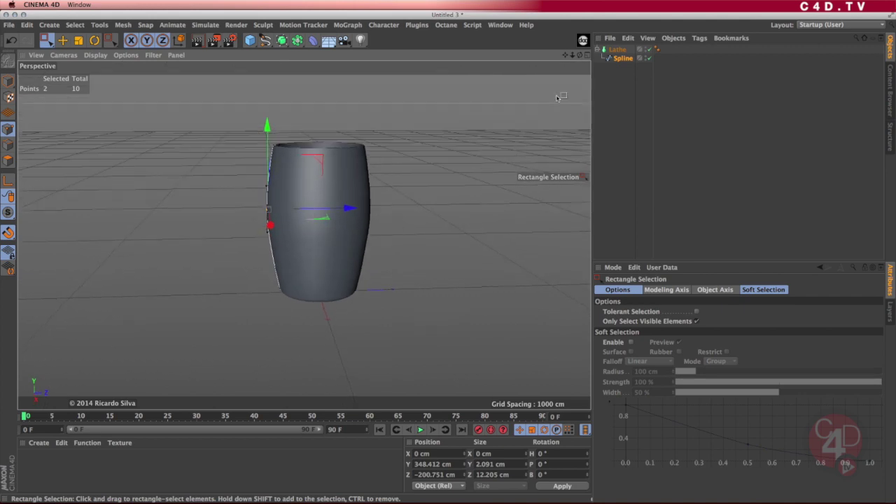
Select the two rim points with the Lathe temporarily disabled, and move them outward to about Z -184 cm.
left_click(648, 49)
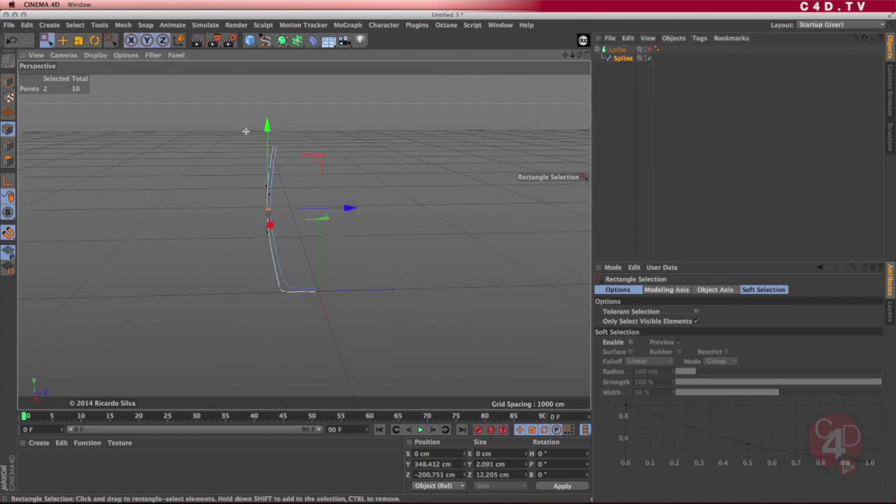
left_click_drag(251, 133, 306, 160)
left_click(648, 49)
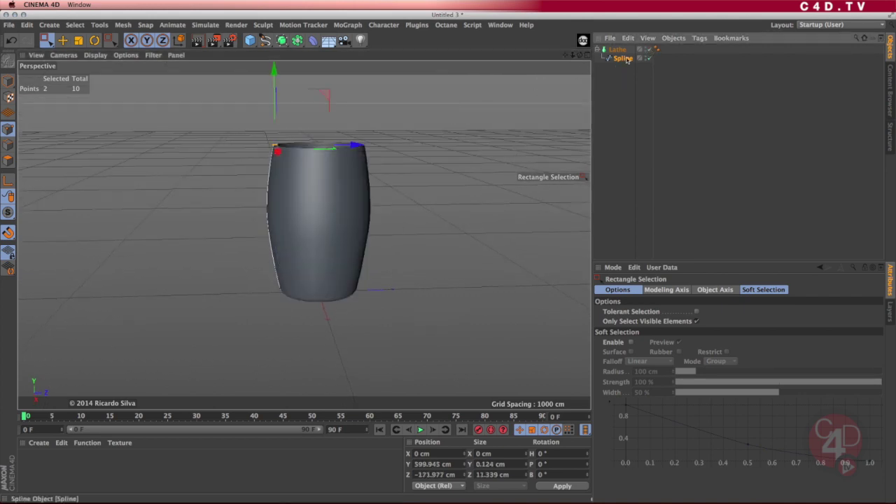
left_click_drag(355, 145, 352, 146)
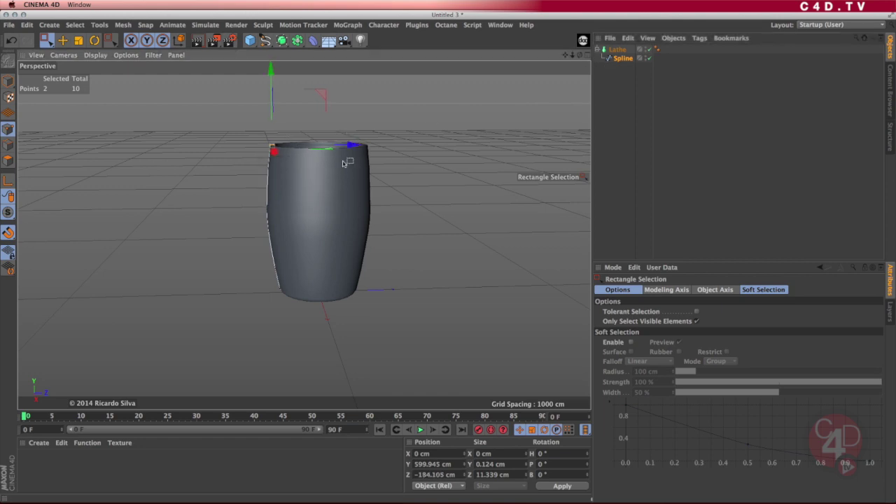
Set the Perspective view's display to Gouraud Shading (Lines) and inspect the vessel's interior floor from above.
left_click_drag(324, 199, 341, 194, "alt")
mouse_move(301, 189)
right_mouse_down("alt")
mouse_move(362, 170)
mouse_move(309, 185)
right_mouse_up("alt")
middle_click_drag(316, 229, 319, 199, "alt")
mouse_move(319, 198)
left_mouse_down("alt")
mouse_move(323, 166)
mouse_move(316, 192)
left_mouse_up("alt")
left_click(97, 56)
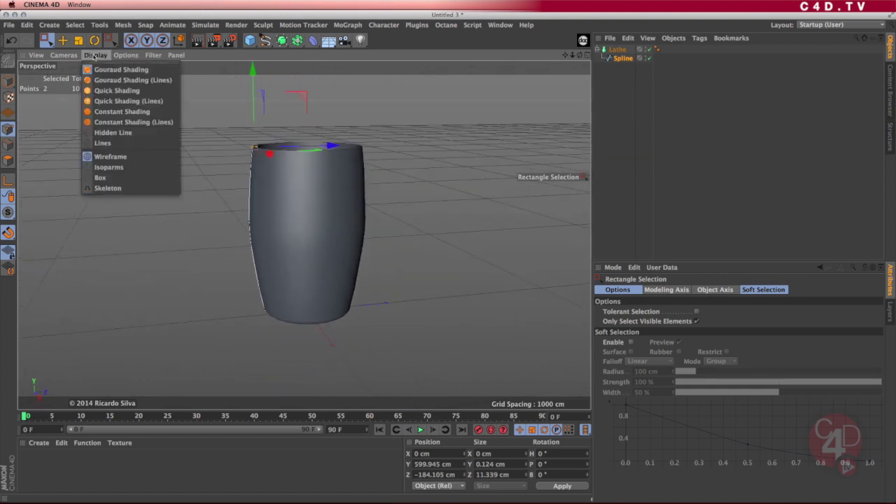
left_click(106, 77)
left_click_drag(316, 213, 318, 237, "alt")
right_click_drag(312, 172, 337, 195, "alt")
left_click_drag(339, 193, 329, 206, "alt")
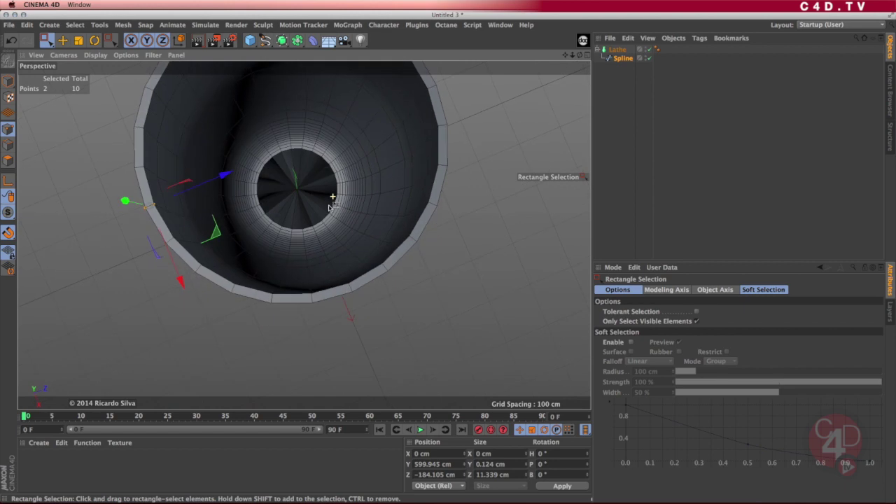
left_click(649, 49)
mouse_move(292, 204)
left_mouse_down("alt")
mouse_move(300, 193)
mouse_move(305, 202)
mouse_move(338, 191)
left_mouse_up("alt")
left_click_drag(256, 188, 324, 253, "alt")
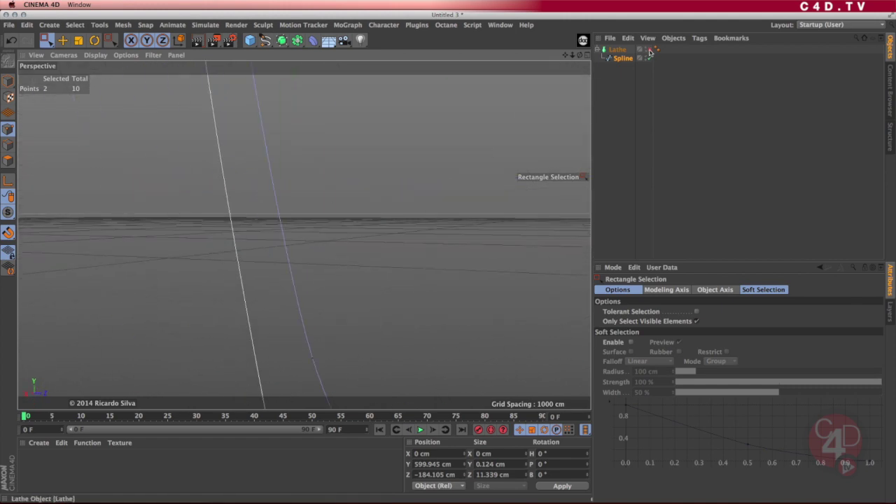
left_click(650, 49)
With the Lathe disabled, set the inner floor's axis end point to Z 0 cm in the Right view and check the outer end point's position.
left_click(587, 55)
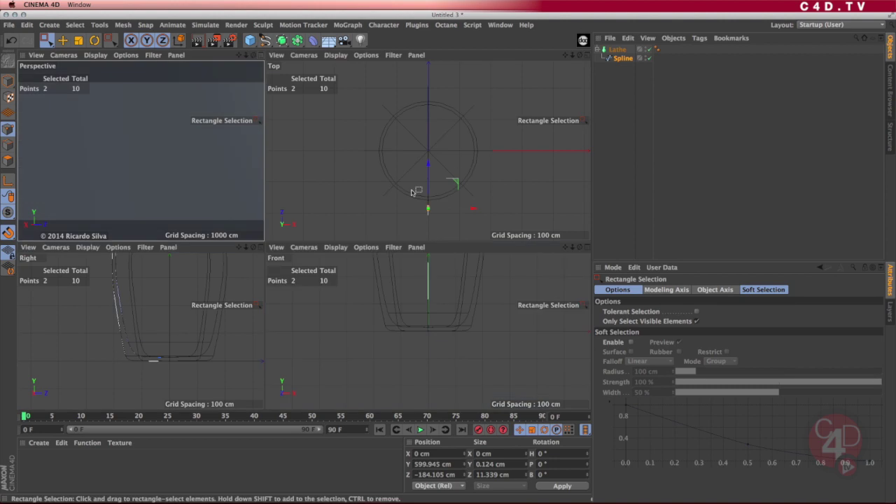
left_click(260, 248)
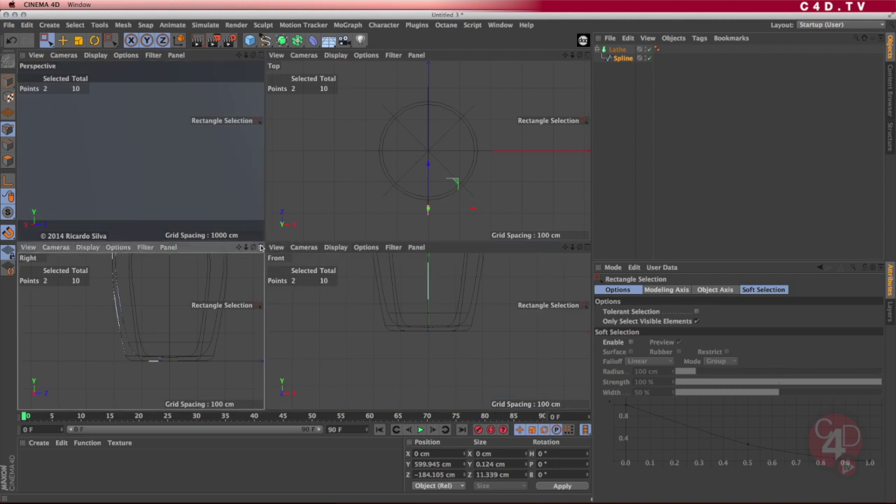
left_click(649, 50)
scroll(370, 280, "up", 5)
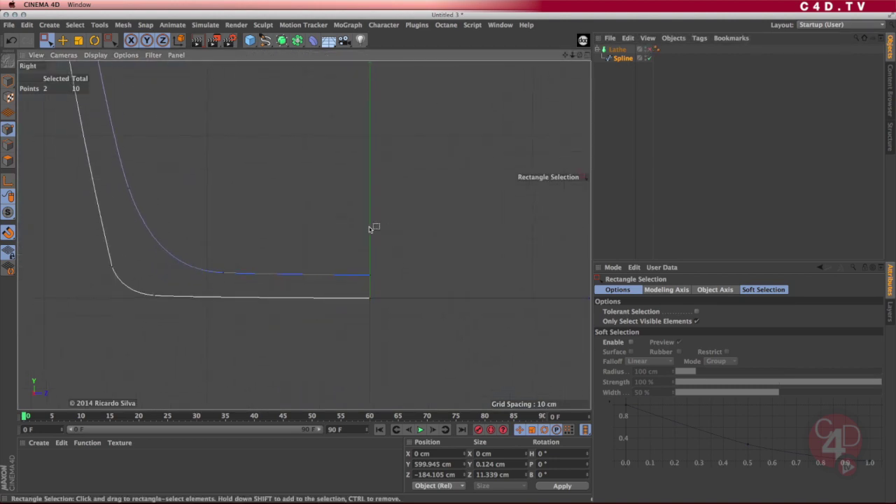
left_click_drag(47, 39, 67, 53)
left_click(370, 275)
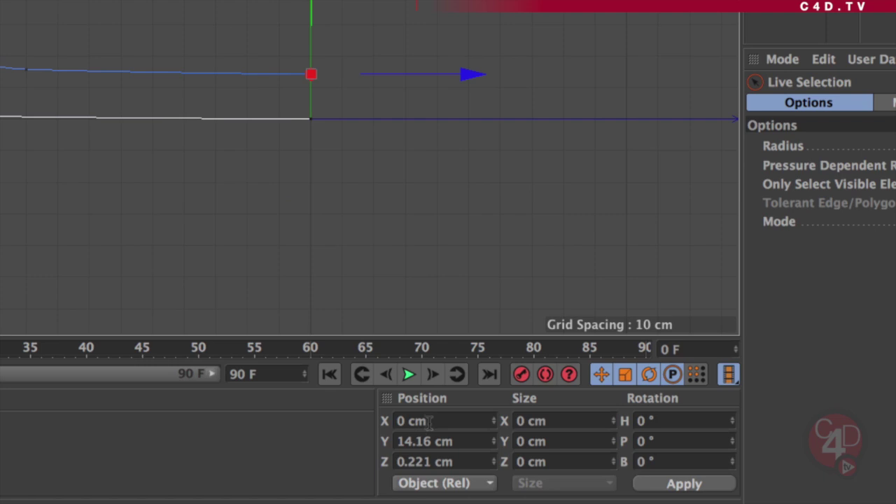
left_click_drag(454, 443, 390, 441)
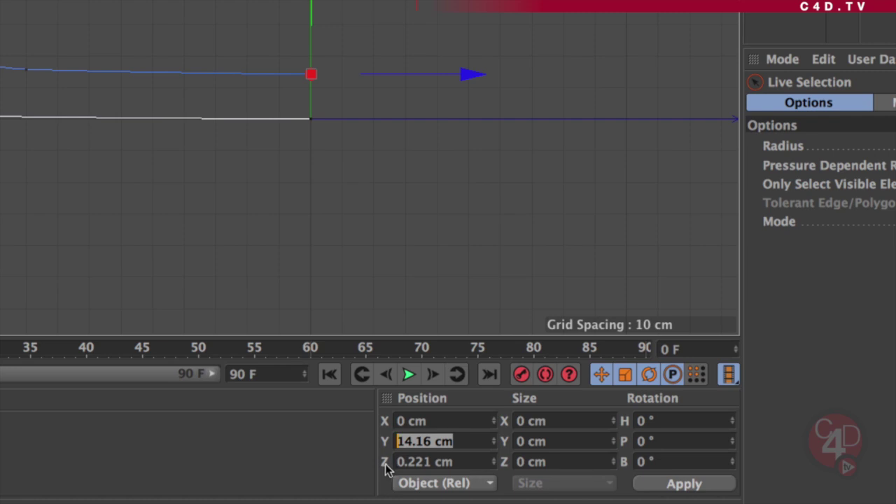
left_click_drag(468, 442, 364, 449)
left_click_drag(464, 463, 348, 465)
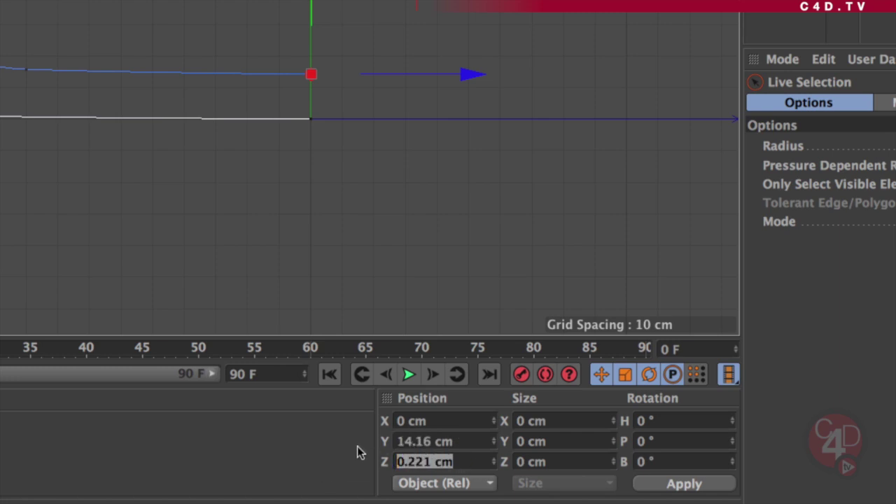
type("0")
key("Return")
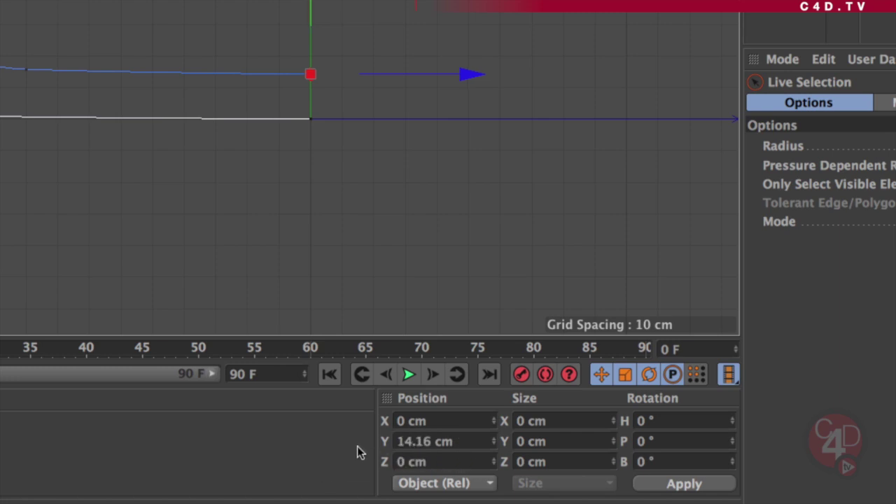
left_click_drag(309, 117, 309, 121)
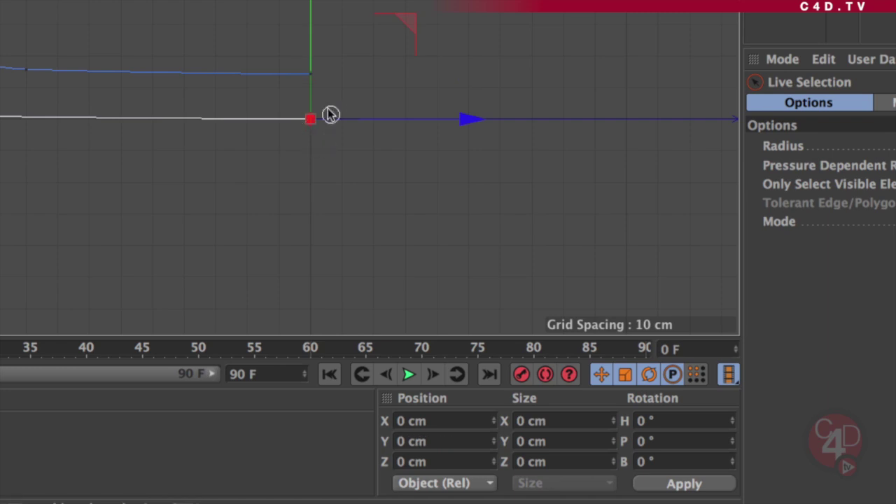
left_click(316, 82)
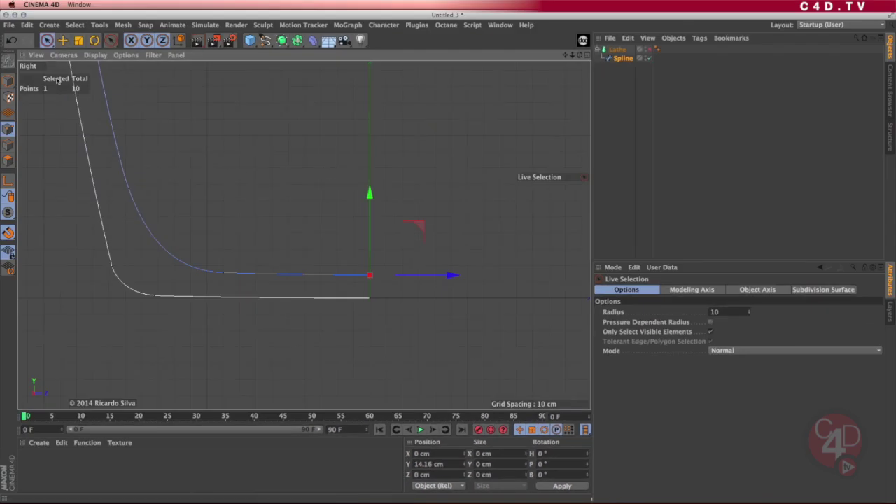
Return to the Perspective view and re-enable the Lathe generator.
left_click(588, 55)
left_click(246, 56)
left_click(649, 49)
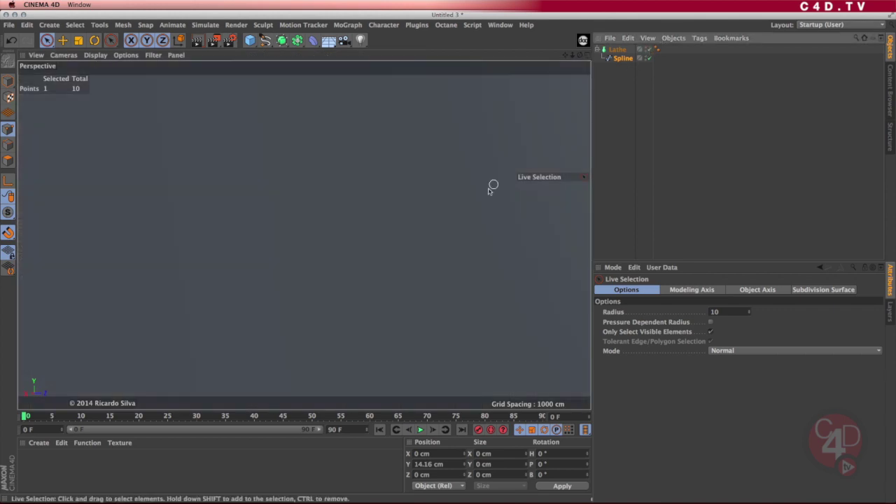
Examine the lathed vessel's base centre, outer wall and open rim from below and above.
right_click_drag(440, 241, 362, 216, "alt")
middle_click_drag(435, 198, 336, 285, "alt")
right_click_drag(453, 210, 430, 213, "alt")
left_click_drag(430, 213, 353, 241, "alt")
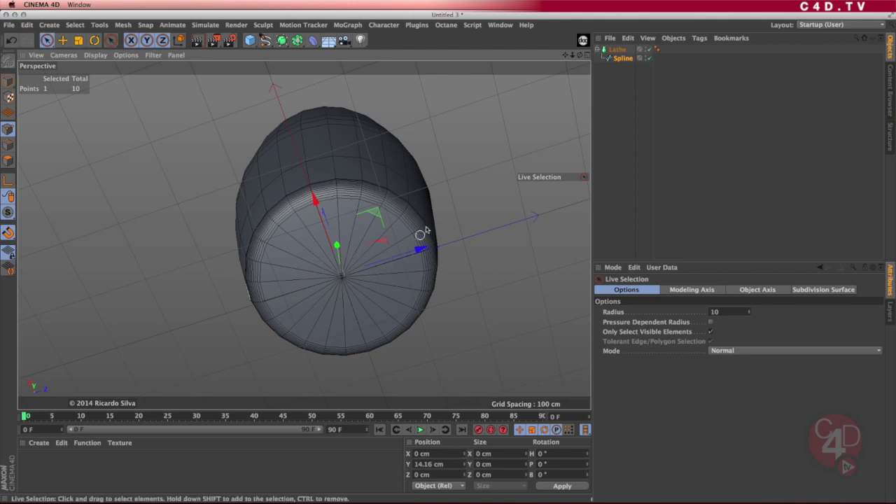
mouse_move(370, 250)
left_mouse_down("alt")
mouse_move(364, 322)
mouse_move(371, 244)
mouse_move(380, 249)
left_mouse_up("alt")
scroll(380, 249, "down", 3)
middle_click_drag(359, 217, 366, 273, "alt")
scroll(382, 256, "down", 1)
left_click_drag(390, 207, 369, 240, "alt")
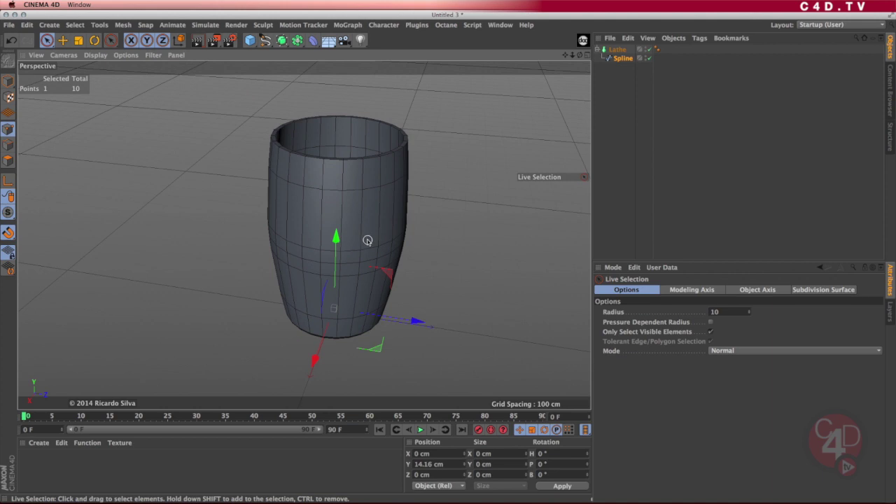